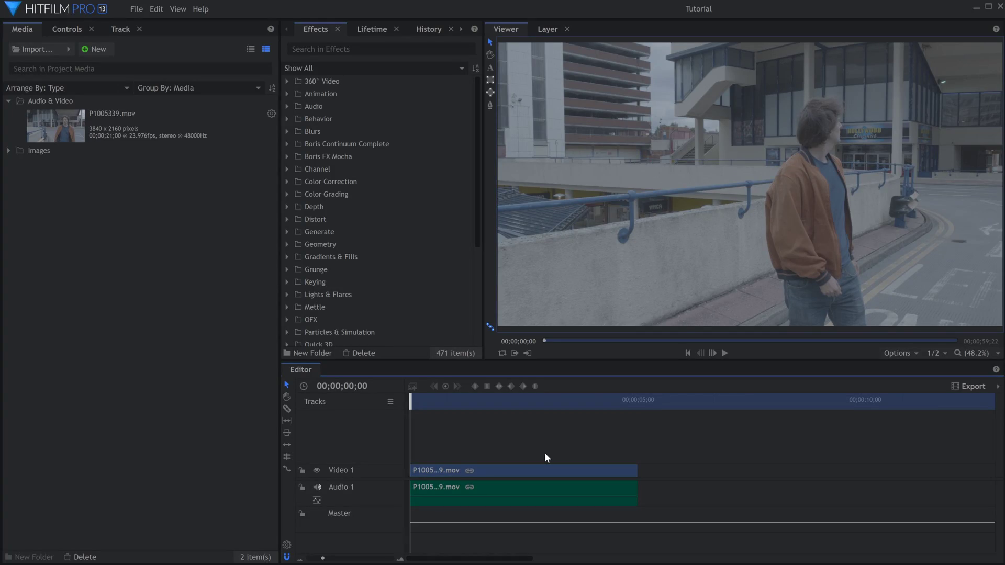
Step: Convert the P1005339.mov clip in the editor into its own composite shot and play the footage to its end
left_click(538, 470)
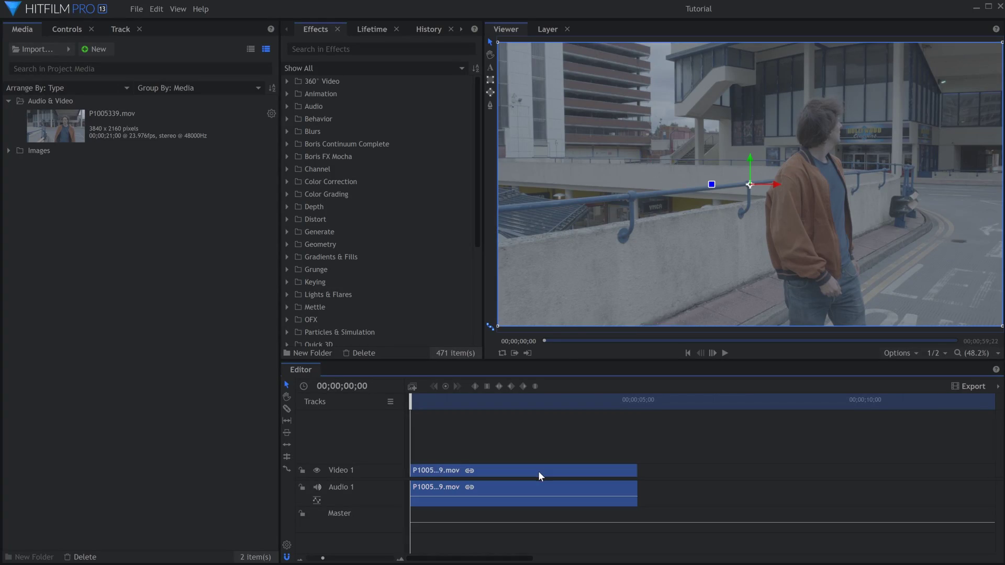
right_click(538, 470)
left_click(602, 283)
key("space")
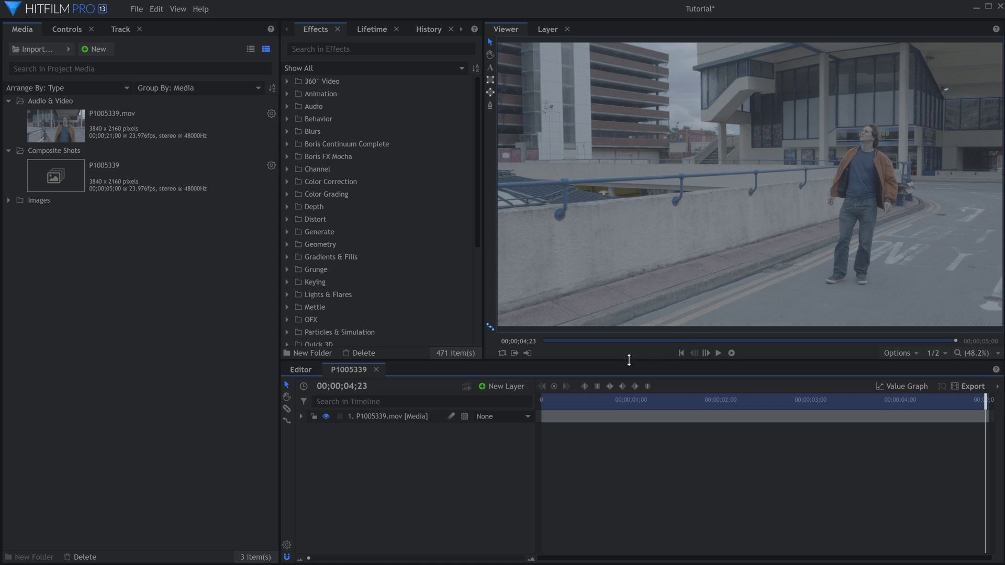
Step: Add a white 3840 x 2160 plane layer with square pixels above the footage
left_click(496, 388)
left_click(498, 402)
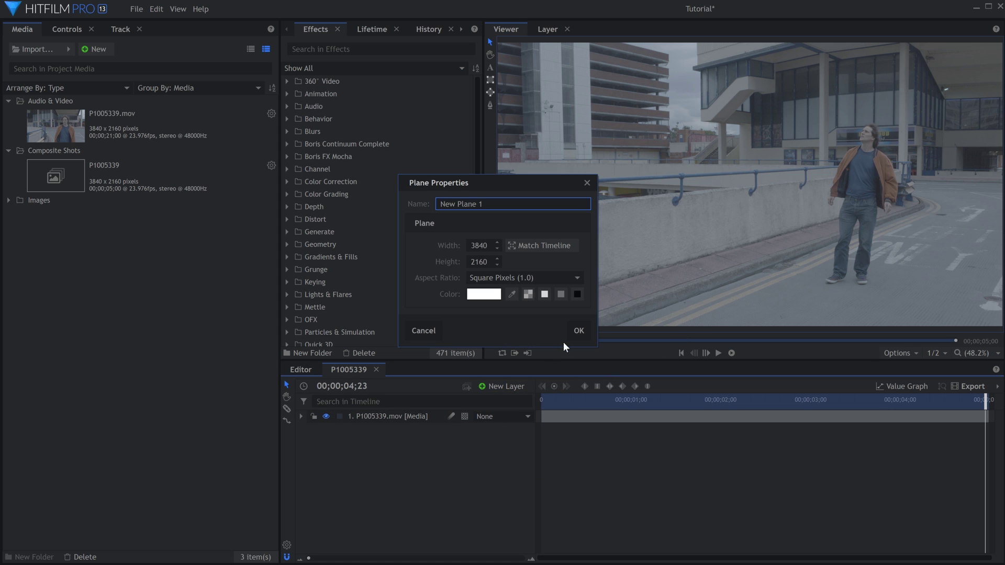
left_click(576, 331)
Step: Lower the plane's opacity to about 41% and draw a closed freehand mask loosely around the man on the last frame
left_click_drag(222, 136, 175, 136)
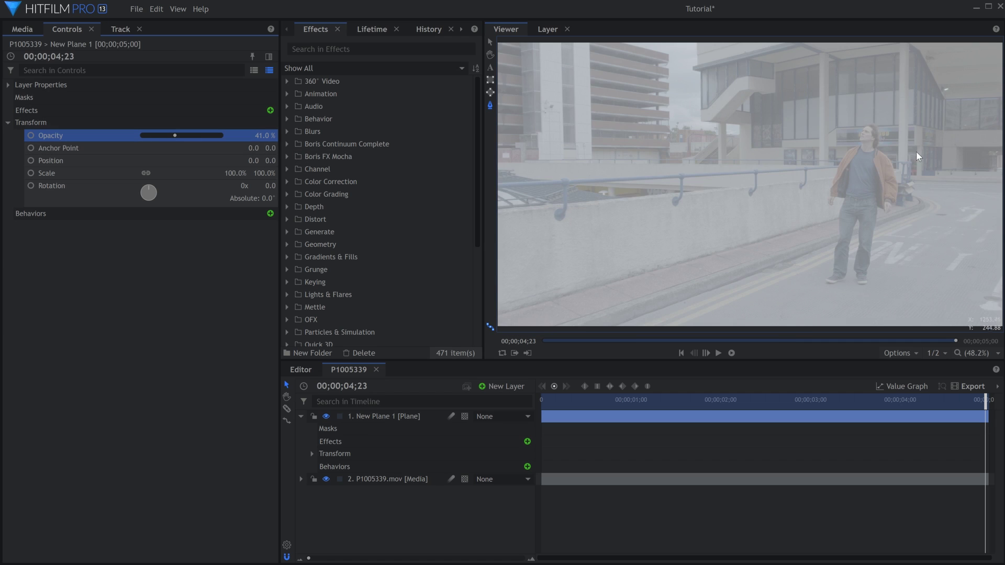
left_click(828, 159)
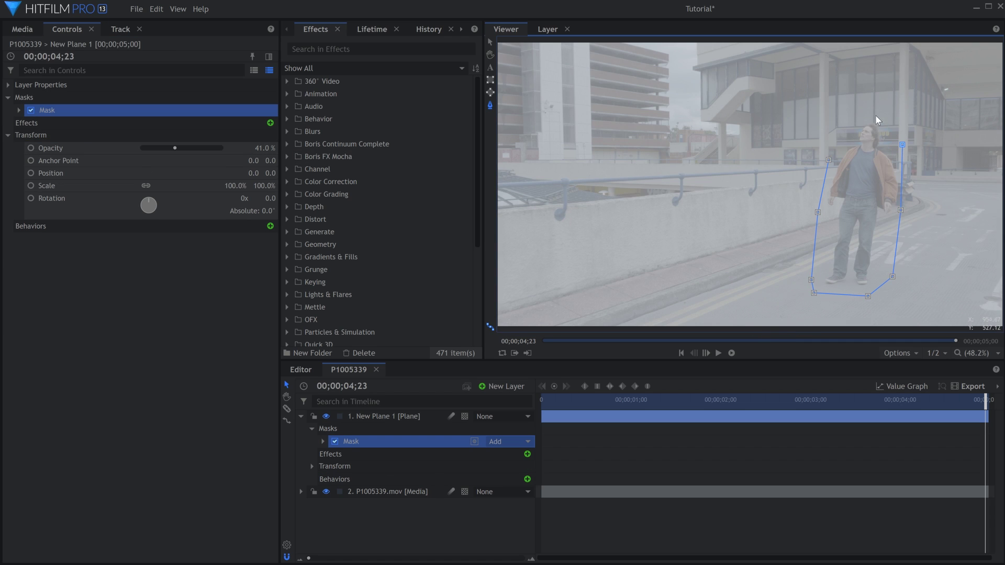
left_click(828, 159)
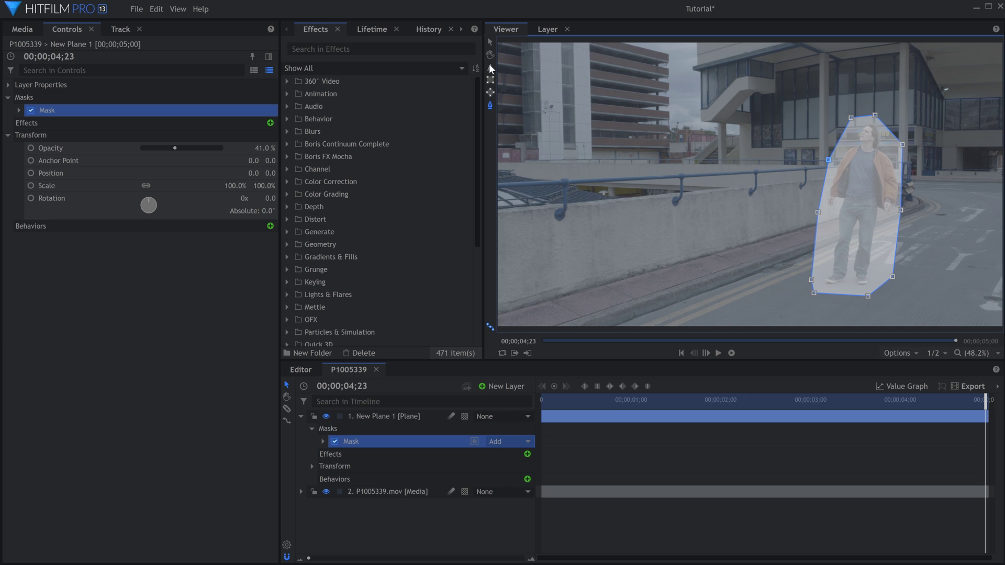
Step: Enable keyframing for the mask's Path, Position, Scale and Rotation at 00;00;04;23
left_click(8, 135)
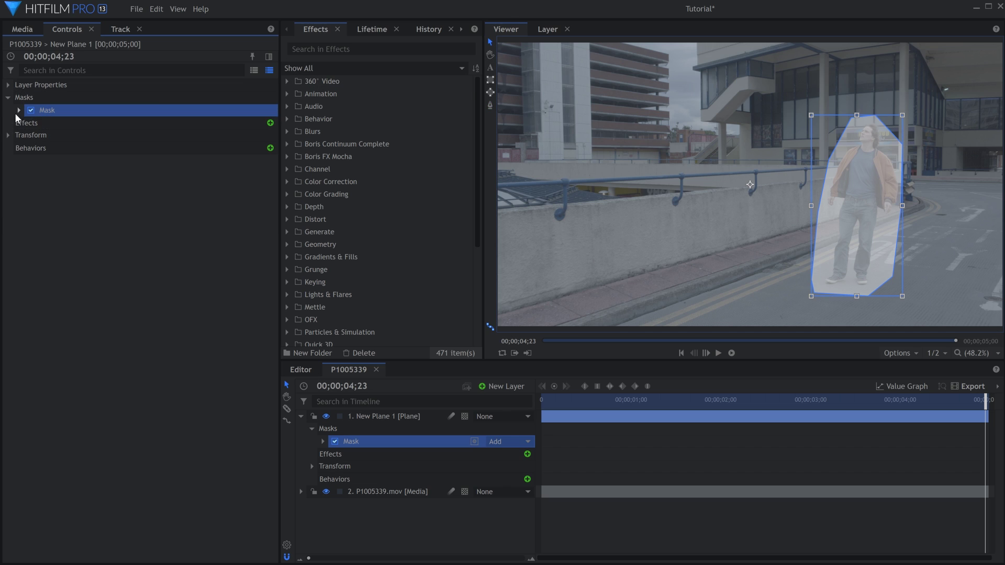
left_click(19, 110)
left_click(29, 160)
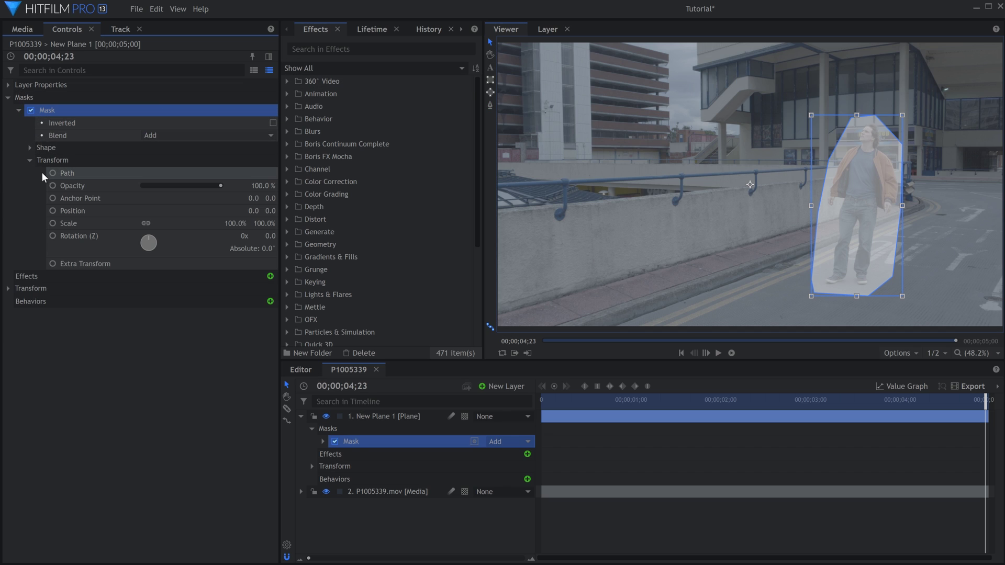
left_click(47, 175)
left_click(53, 210)
left_click(52, 223)
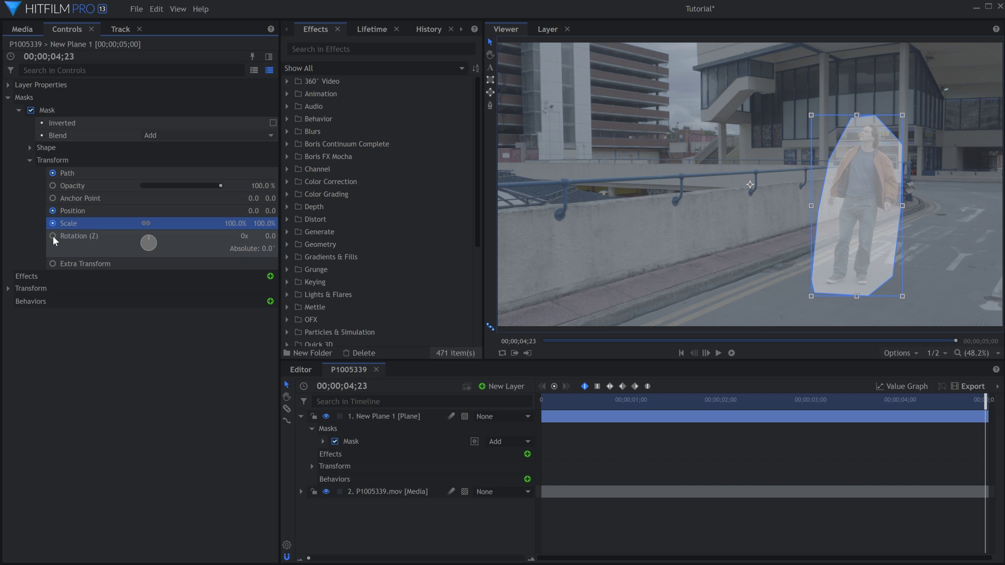
left_click(53, 236)
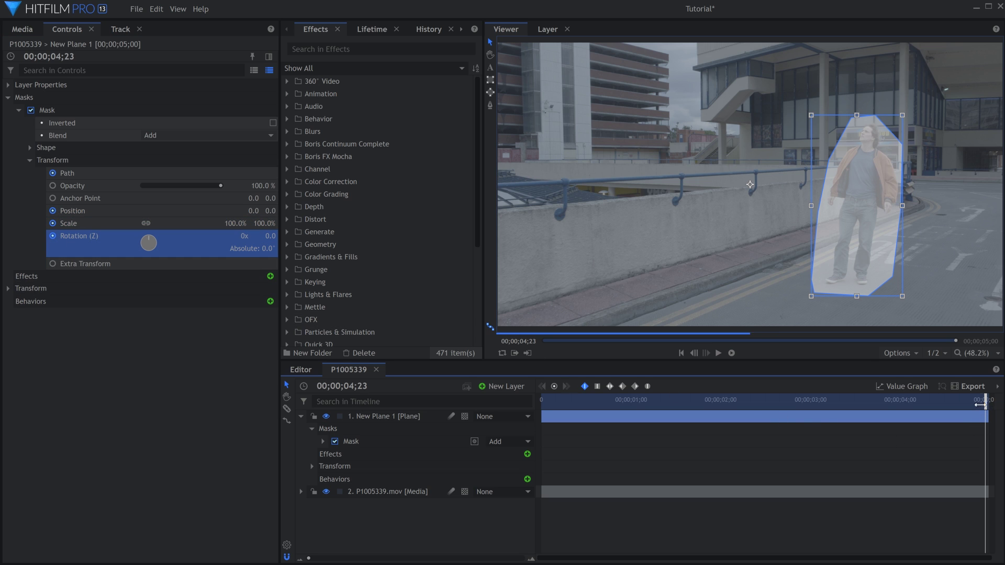
Step: Work backwards to 00;00;03;02, scaling the mask to about 138.6% and repositioning it to keep covering the man
left_click_drag(985, 400, 892, 401)
left_click_drag(901, 296, 920, 320)
left_click_drag(902, 297, 905, 304)
left_click_drag(892, 402, 817, 402)
left_click_drag(918, 327, 926, 340)
left_click_drag(902, 304, 902, 317)
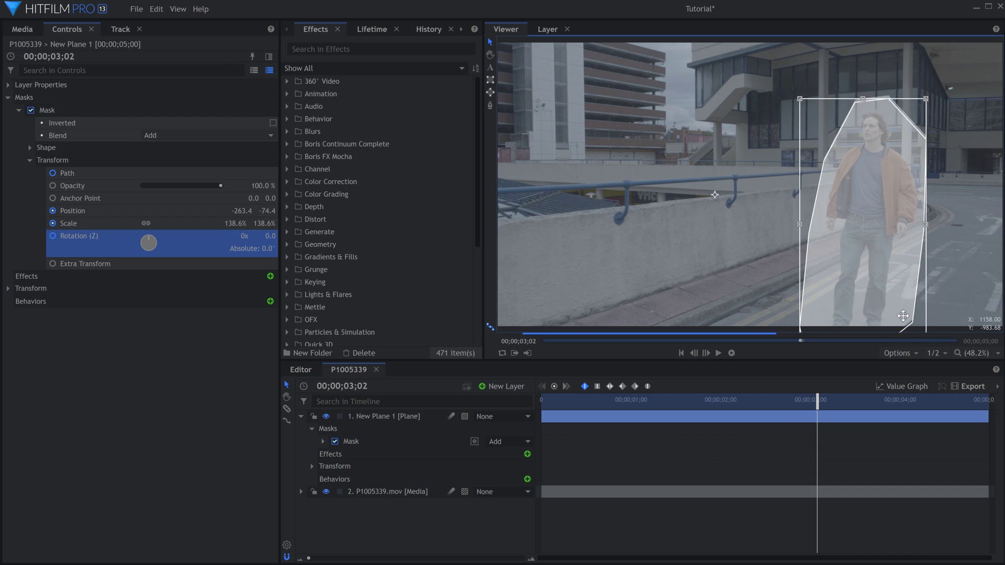
Step: Continue back to 00;00;01;05, enlarging the mask to about 177.4% and shifting it so it still surrounds the man
left_click_drag(817, 402, 724, 406)
left_click_drag(926, 101, 938, 78)
left_click_drag(914, 121, 875, 132)
left_click_drag(720, 410, 649, 416)
left_click_drag(902, 90, 908, 84)
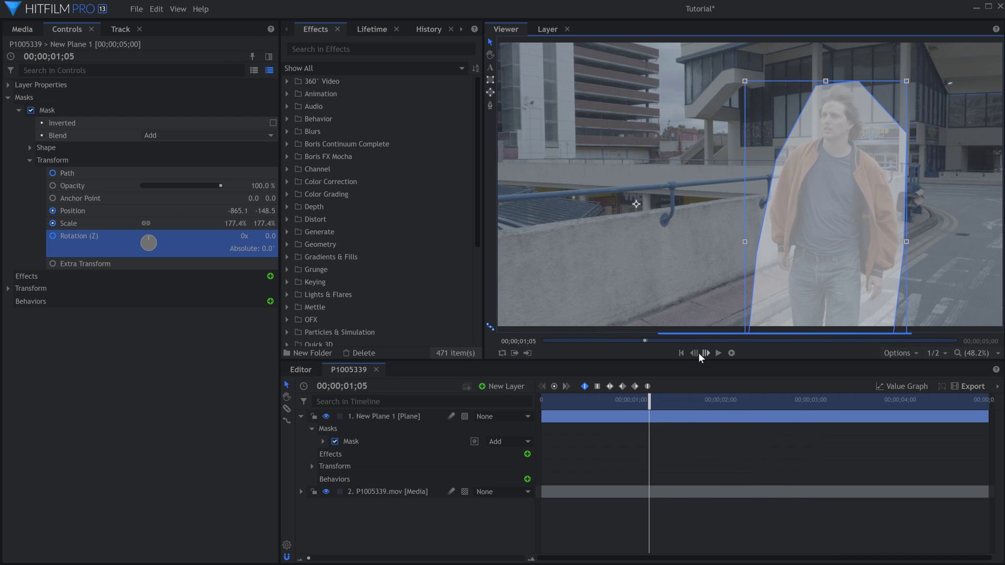
Step: Reposition the mask over the man near the start of the shot and on the first frame, 00;00;00;00
left_click_drag(649, 402, 583, 402)
left_click_drag(848, 209, 823, 218)
left_click_drag(879, 90, 887, 86)
key("Home")
left_click_drag(834, 269, 841, 269)
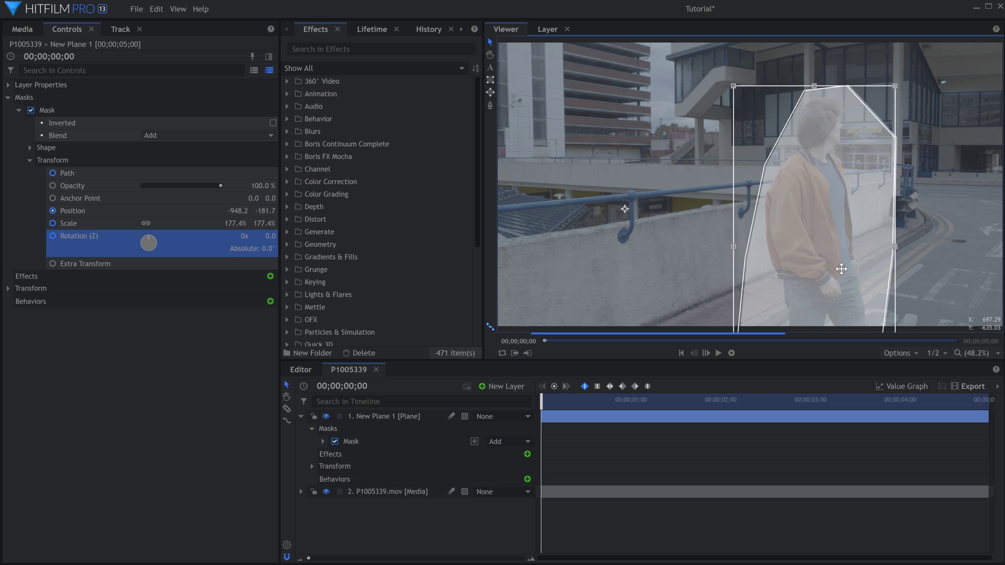
Step: Restore the plane's opacity to 100% and rename the layer Basil Matte
left_click(19, 110)
left_click(8, 135)
left_click(255, 151)
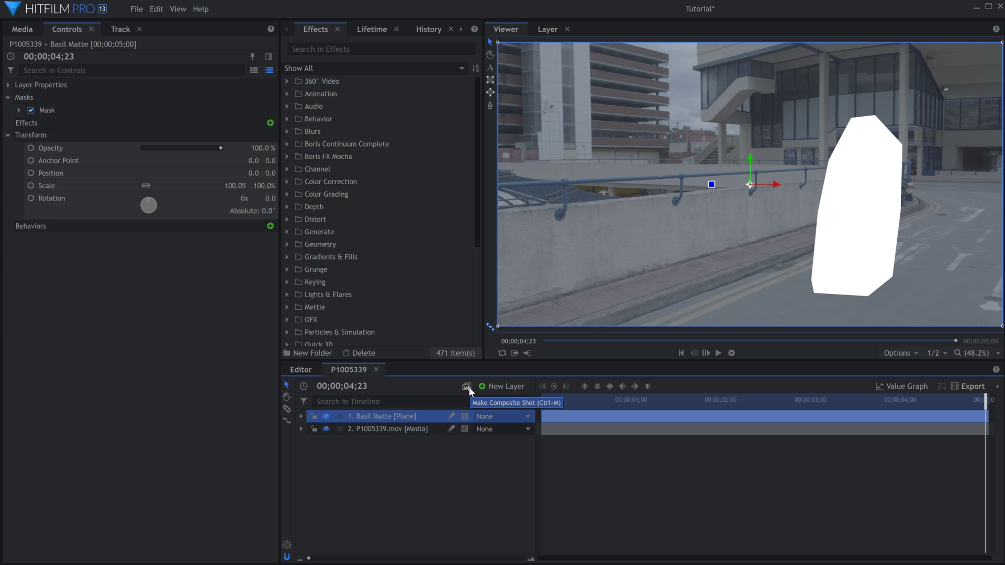
Step: Make the Basil Matte plane a composite shot, moving its masks, effects and transform properties with the layer
left_click(467, 387)
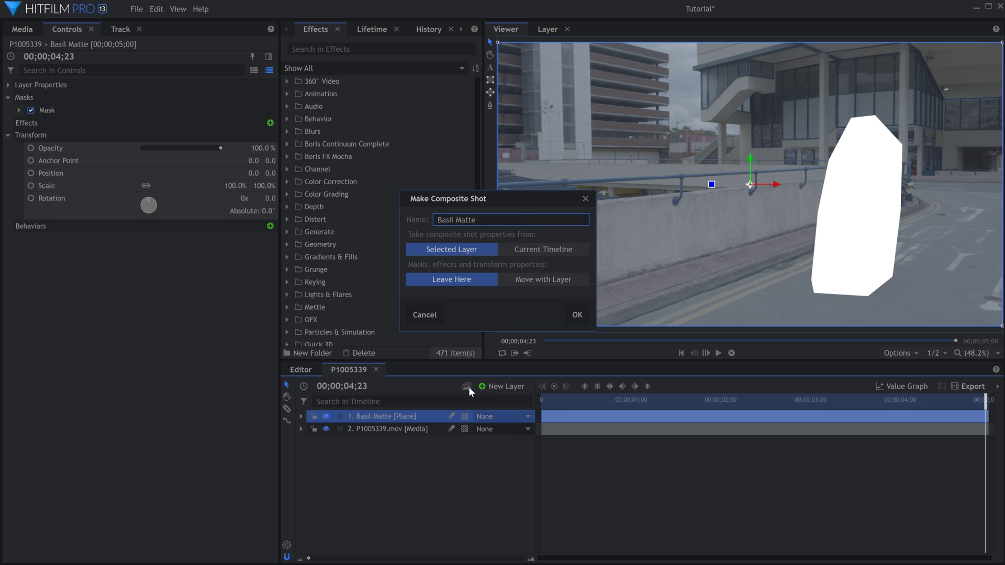
left_click(566, 282)
left_click(576, 314)
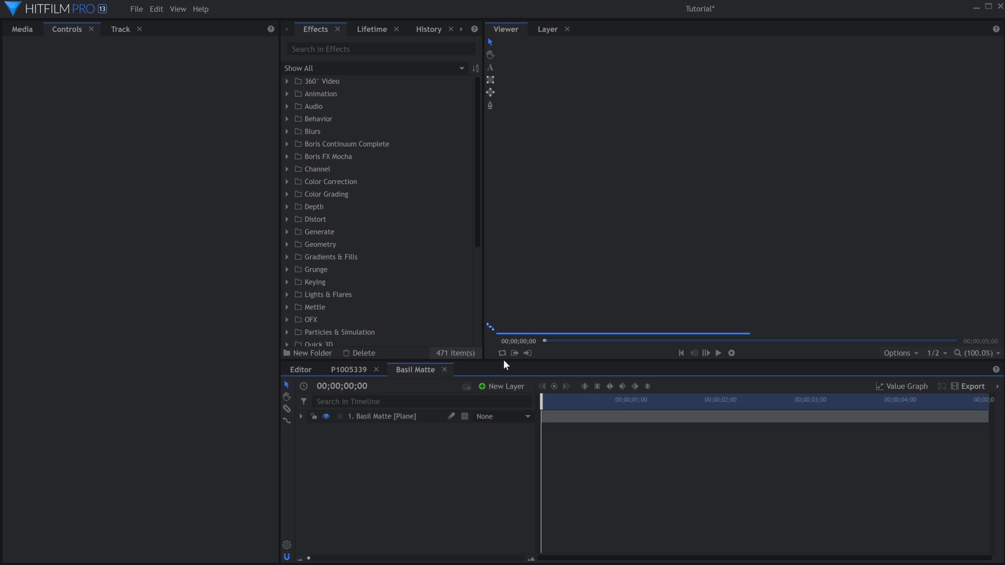
Step: In the P1005339 composite shot, hide the Basil Matte layer and move it below the footage
left_click(352, 370)
left_click(325, 416)
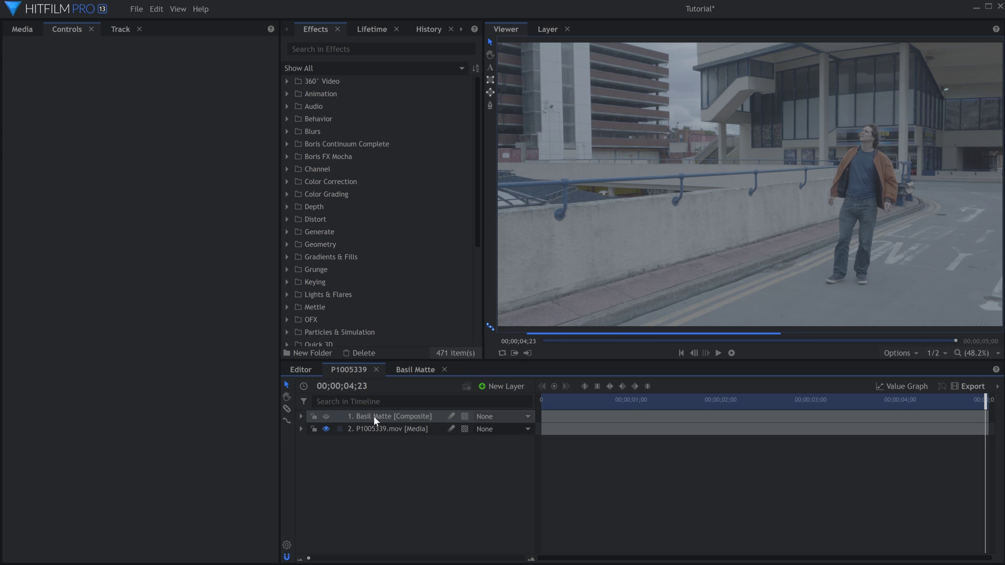
left_click_drag(361, 417, 374, 439)
Step: Search the effects for "camera" and apply Camera Tracker to the P1005339.mov layer
left_click(366, 49)
type("camera")
left_click(379, 119)
left_click_drag(414, 419, 413, 419)
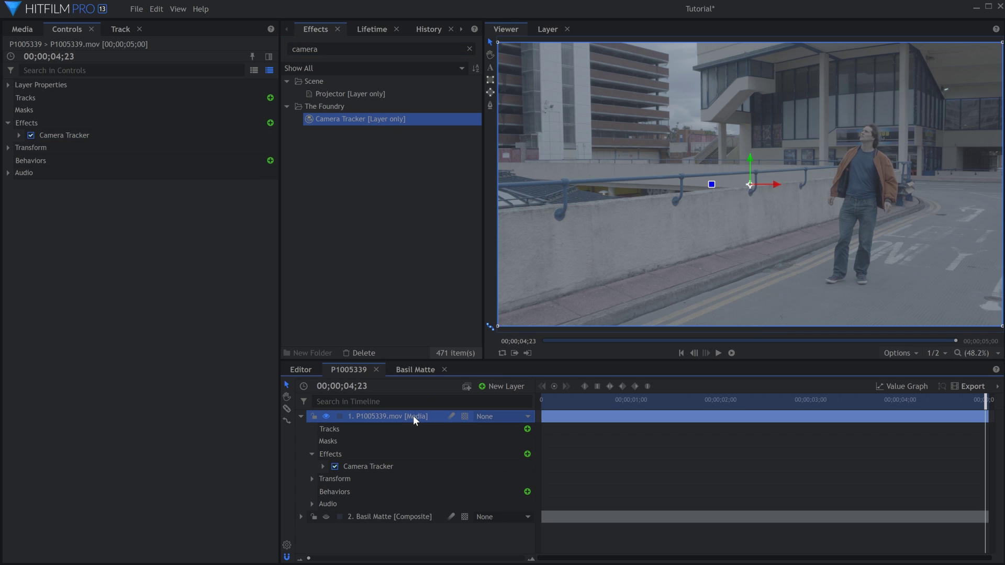
Step: From the first frame, set the Camera Tracker's matte source to Matte Alpha and its matte layer to Basil Matte
key("Home")
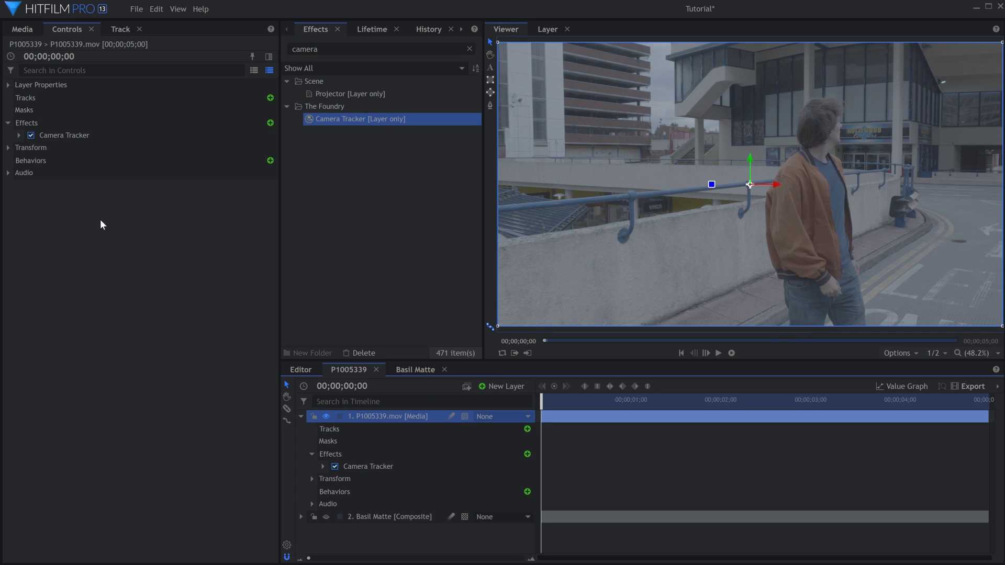
left_click(20, 135)
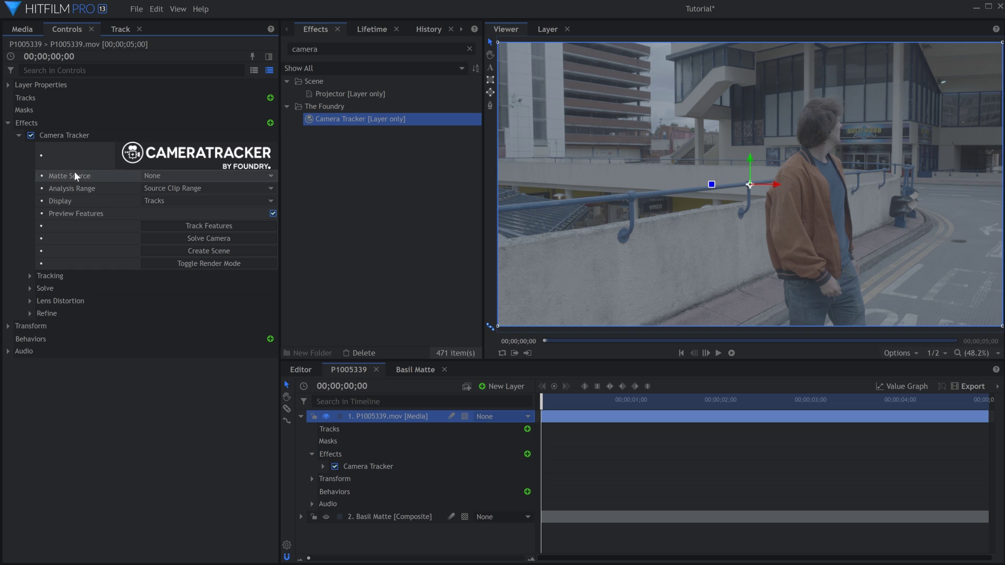
left_click(199, 177)
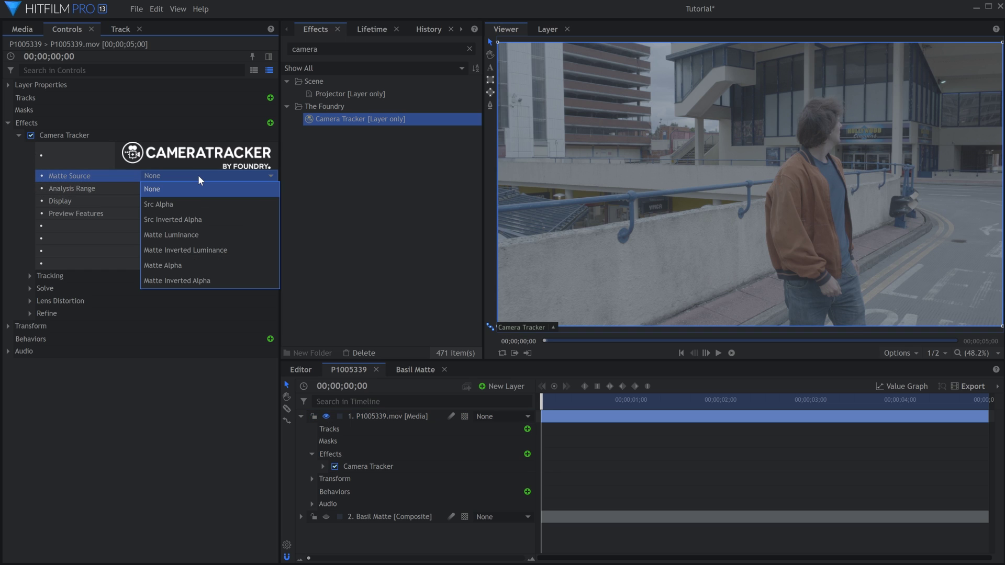
left_click(204, 266)
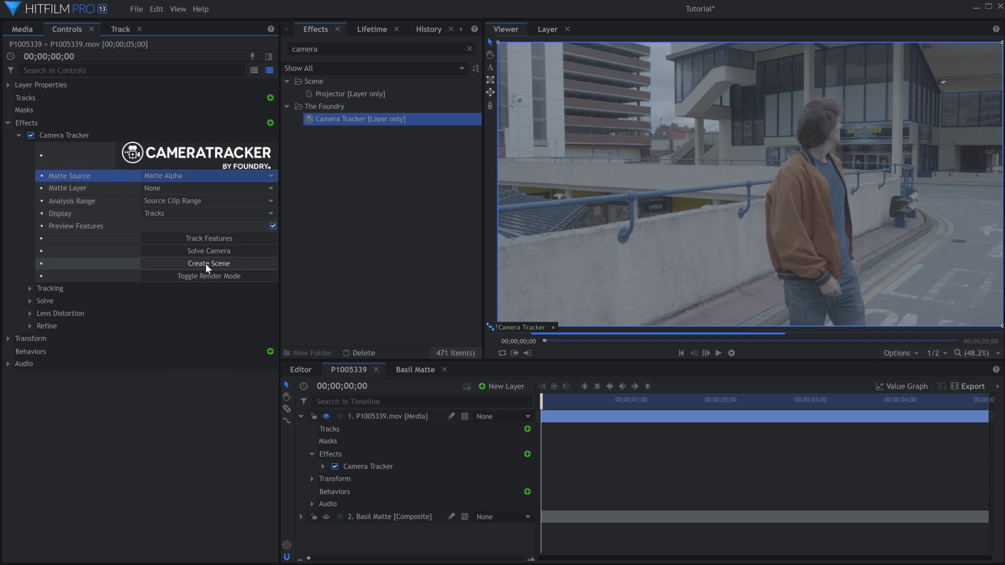
left_click(207, 187)
left_click(208, 216)
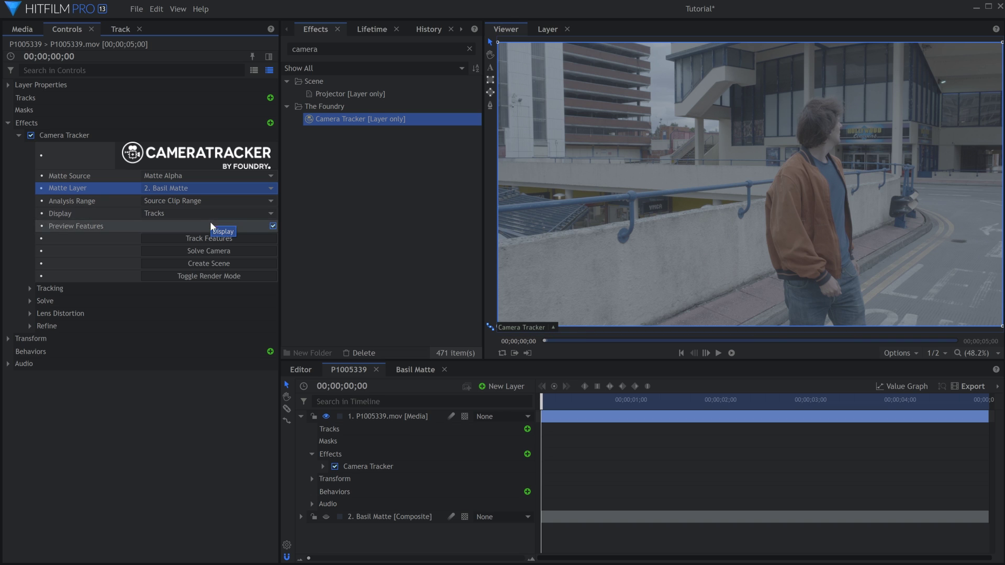
Step: Track the features, solve the camera and create the scene with Camera Tracker, and play back the tracked shot
left_click(212, 240)
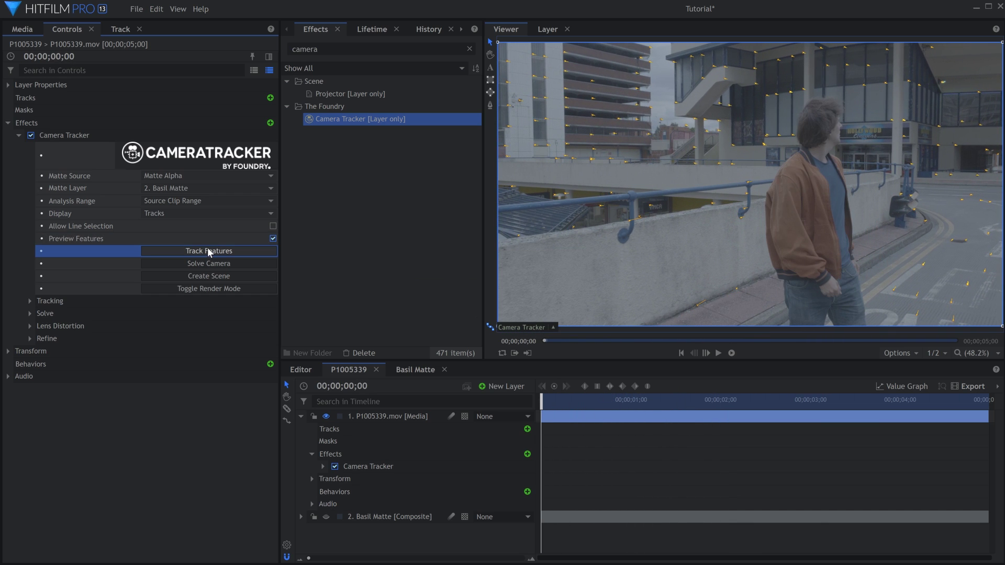
left_click(237, 265)
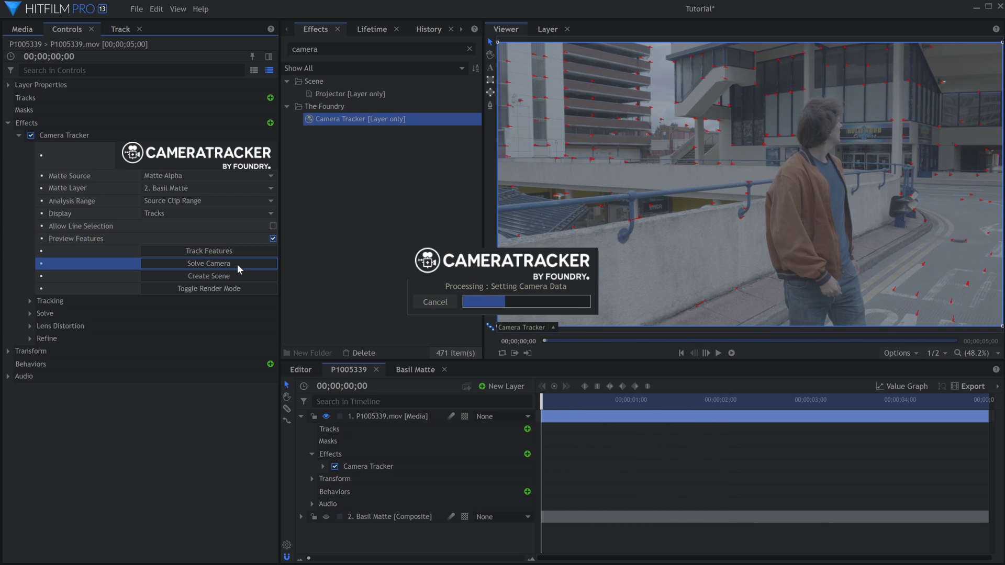
left_click(238, 289)
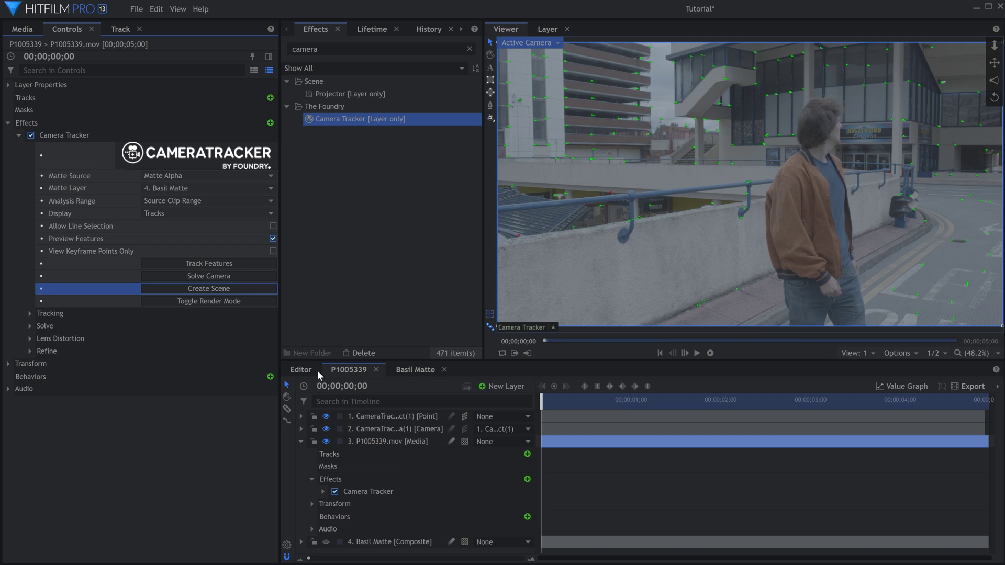
key("space")
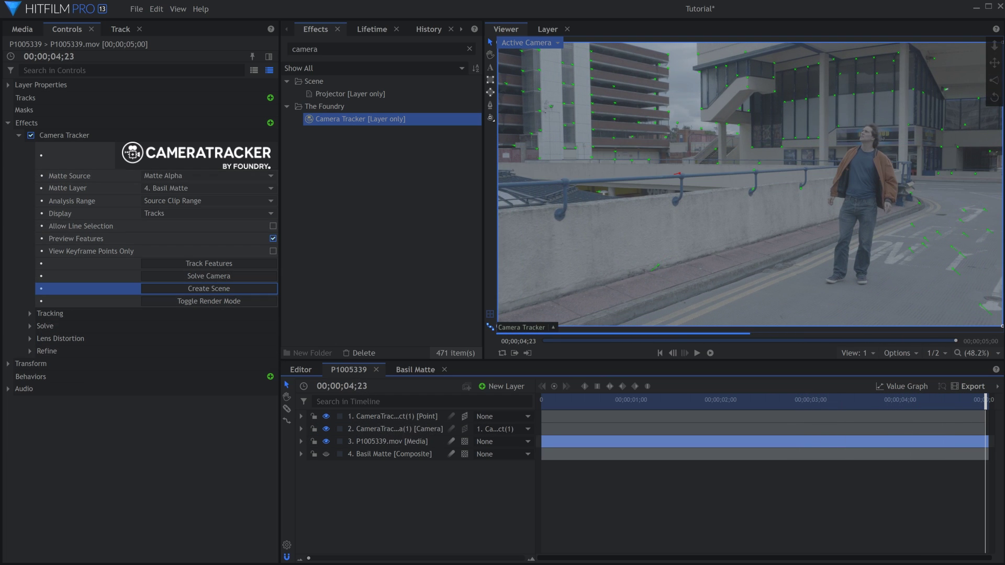
Step: Select the Camera Tracker points on the road surface, set the ground plane to them and play back the shot
left_click(79, 135)
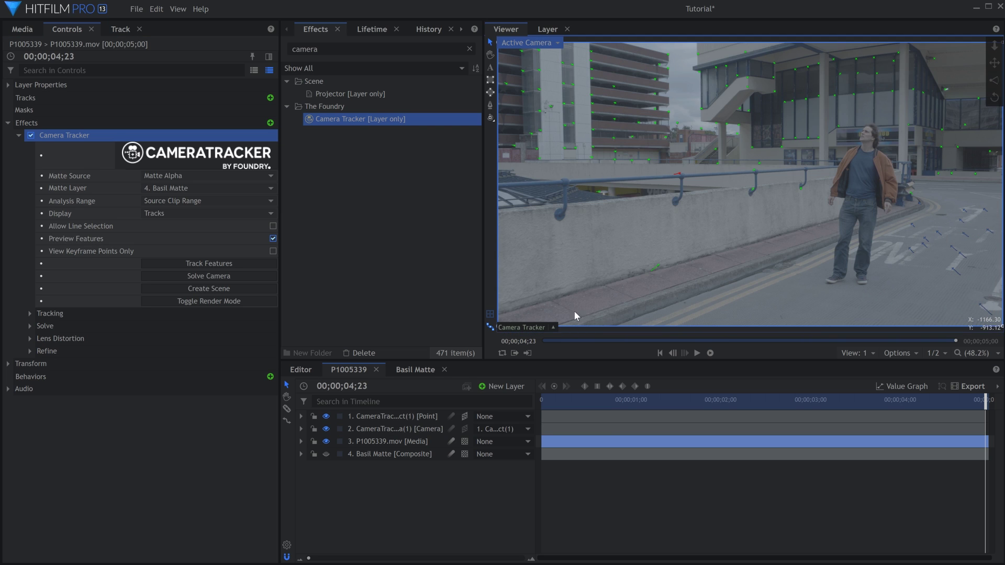
left_click(551, 327)
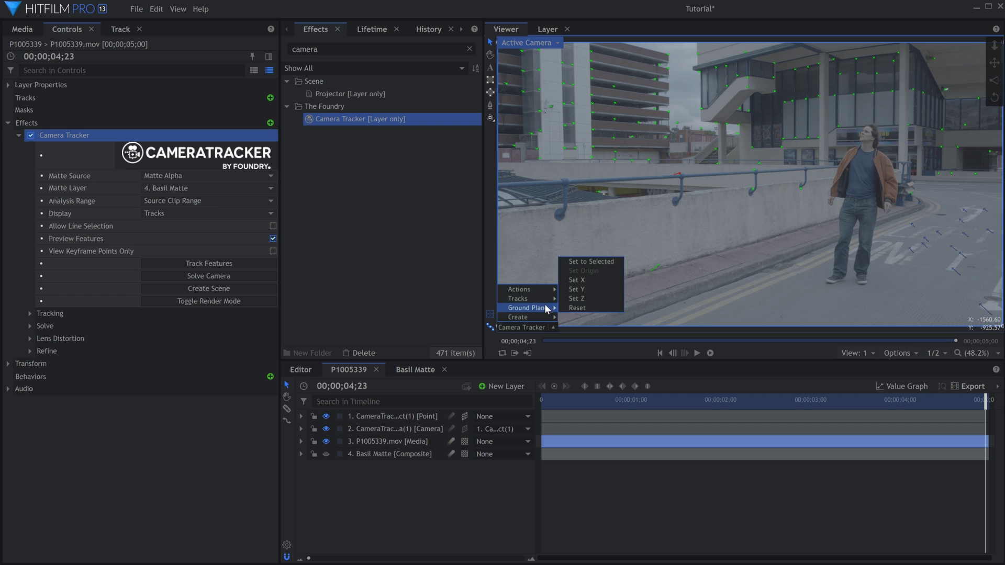
mouse_move(523, 317)
left_click(600, 263)
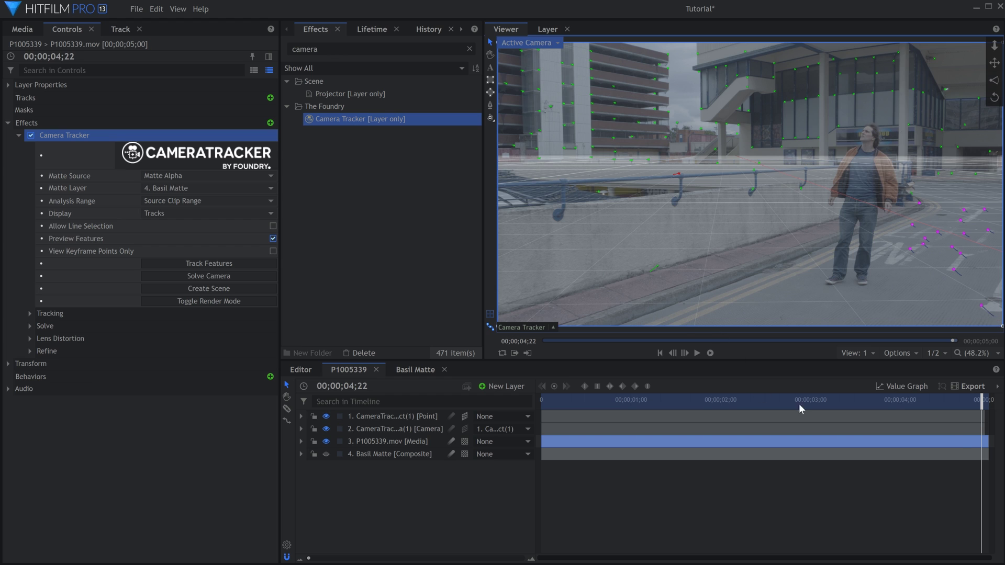
key("space")
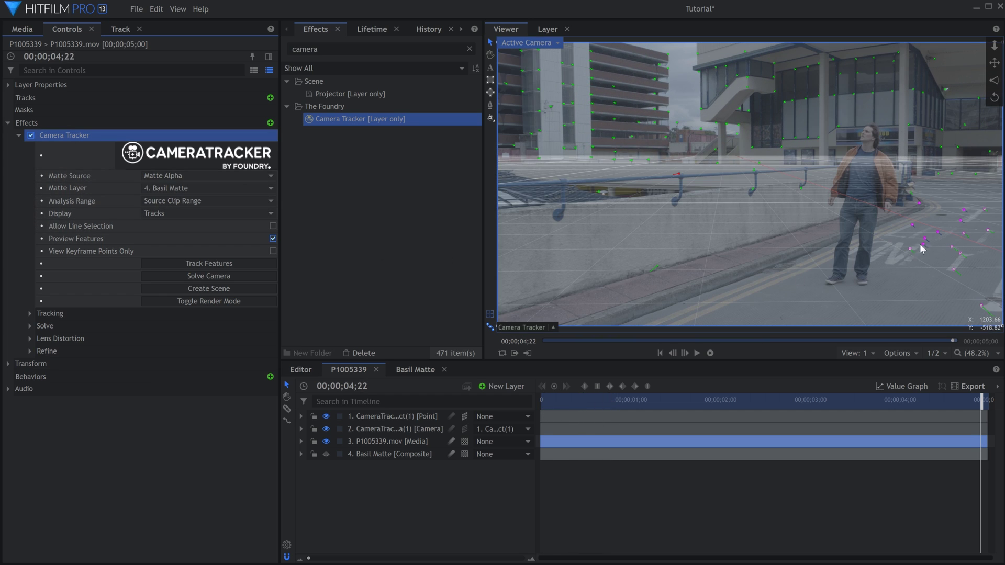
Step: Create a point from the single track point on the road beside the man and select its new layer
left_click(942, 241)
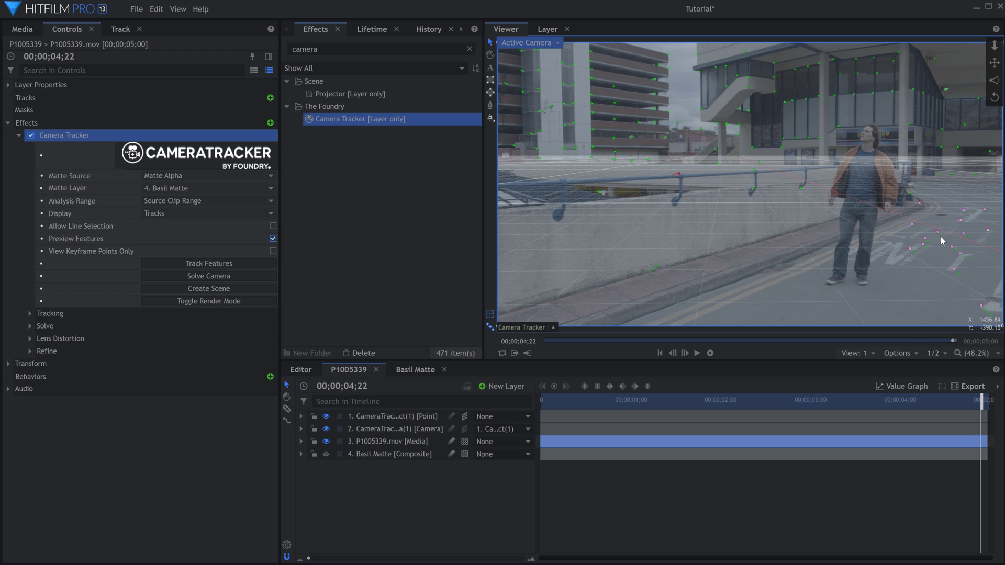
left_click(911, 252)
left_click(555, 326)
mouse_move(539, 318)
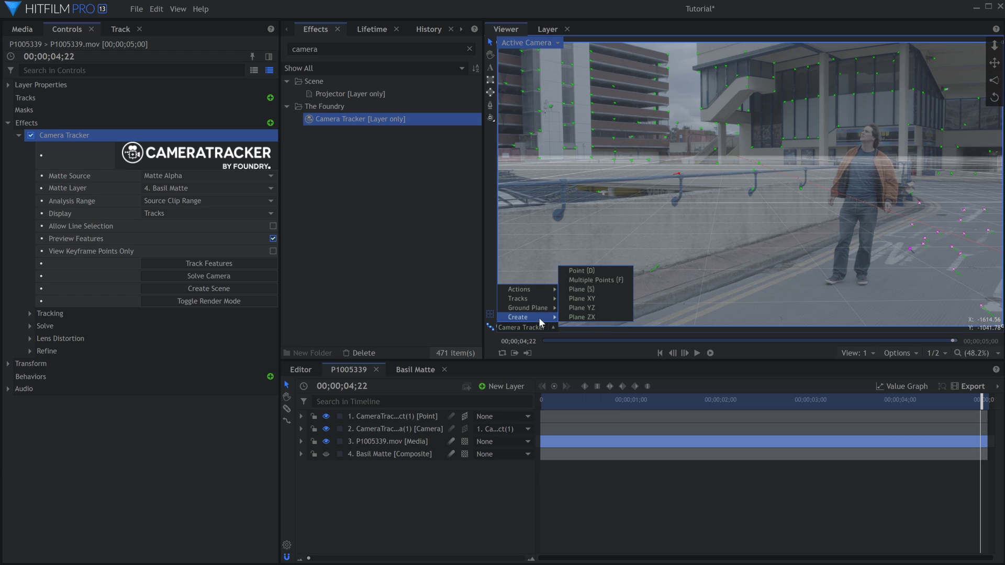
left_click(599, 272)
left_click(414, 417)
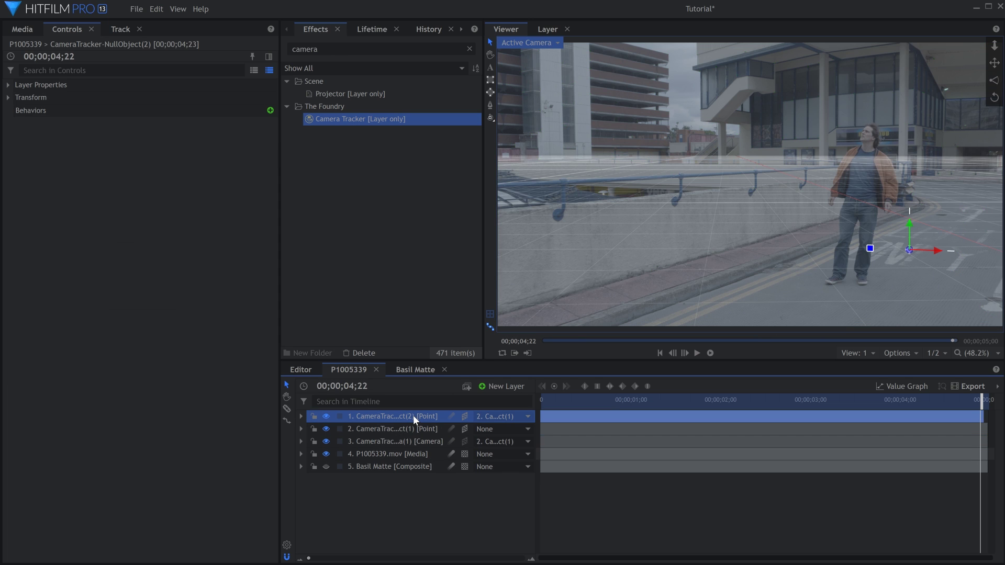
Step: Add becca-lavin-567475-unsplash.jpg as the top layer of the P1005339 composite shot and turn it into a 3D plane
key("comma")
key("comma")
key("comma")
key("comma")
key("comma")
key("comma")
key("comma")
key("comma")
key("comma")
key("comma")
key("comma")
key("comma")
key("comma")
key("comma")
key("comma")
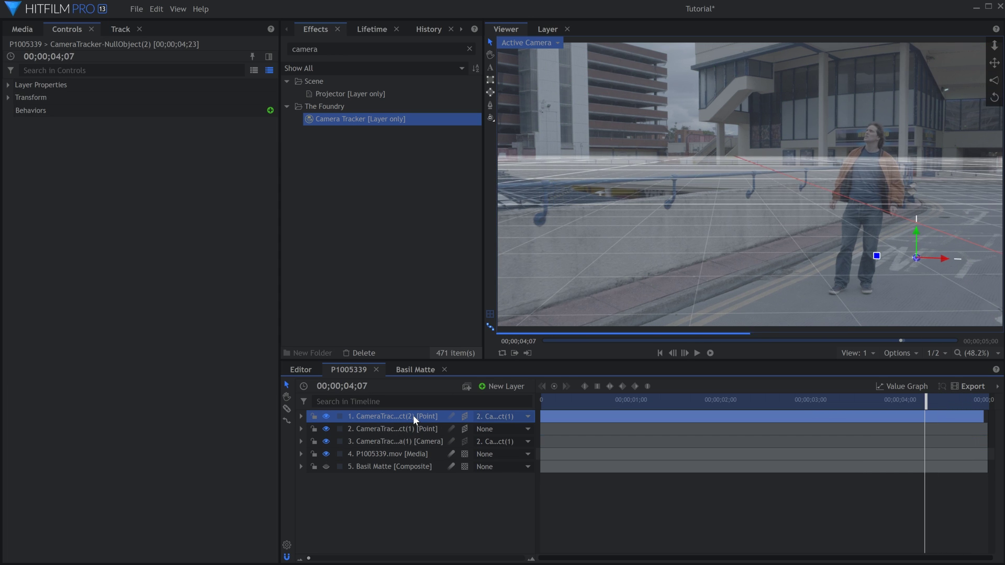
left_click(23, 31)
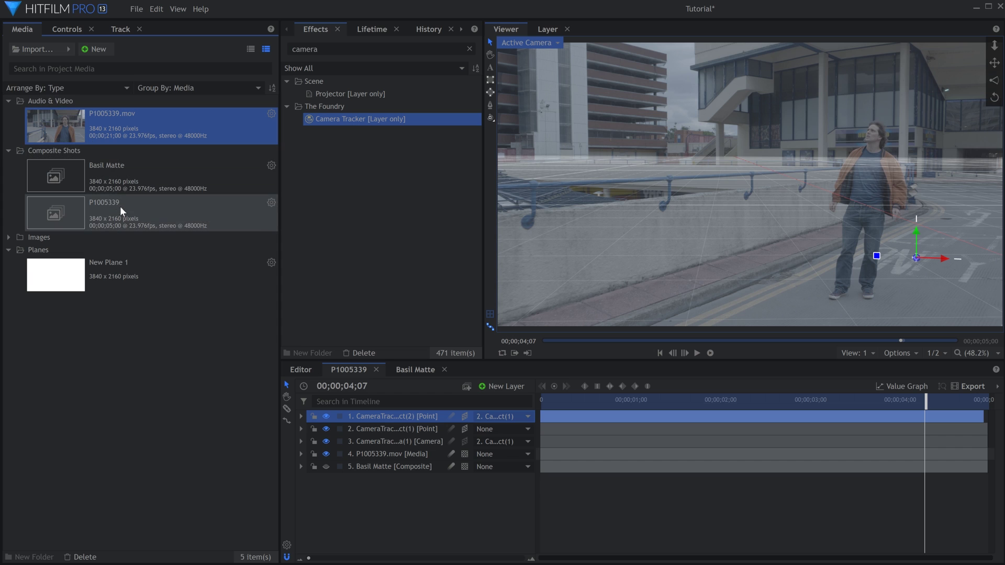
left_click(10, 238)
left_click_drag(140, 268, 350, 354)
left_click_drag(397, 414, 392, 410)
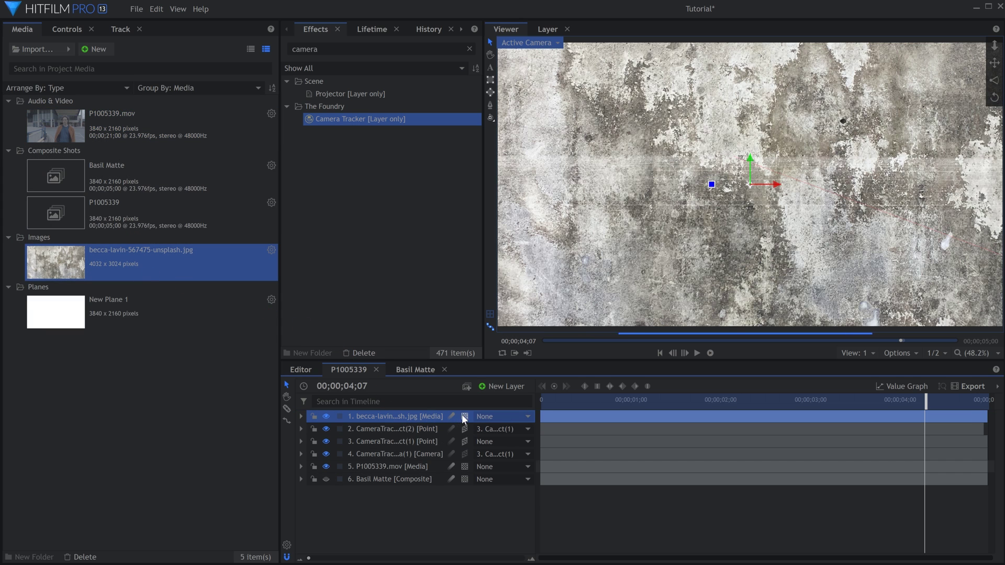
left_click(464, 416)
left_click(473, 444)
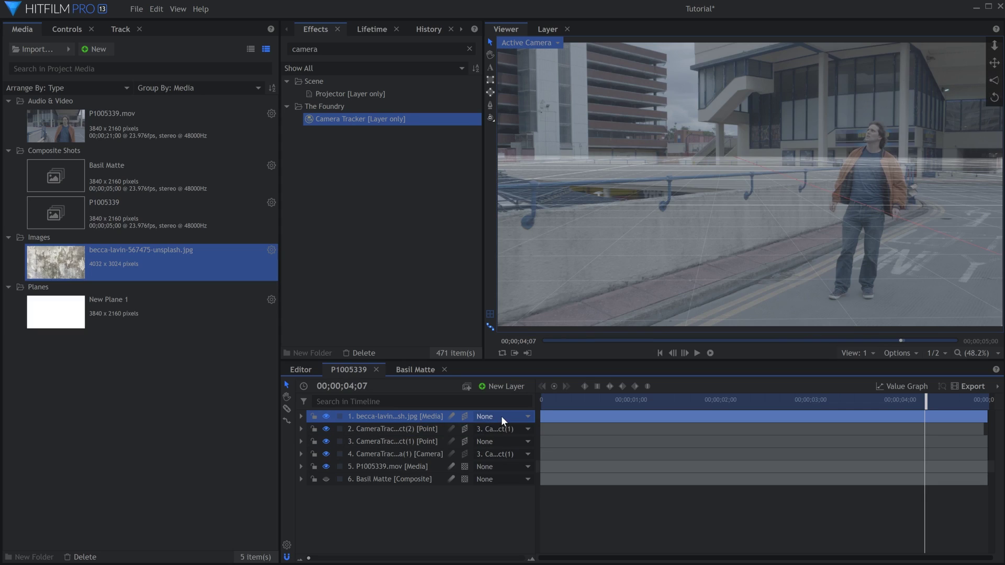
Step: Rename the road point layer Street Point, then parent the concrete image layer to it and reset the image layer
left_click(413, 428)
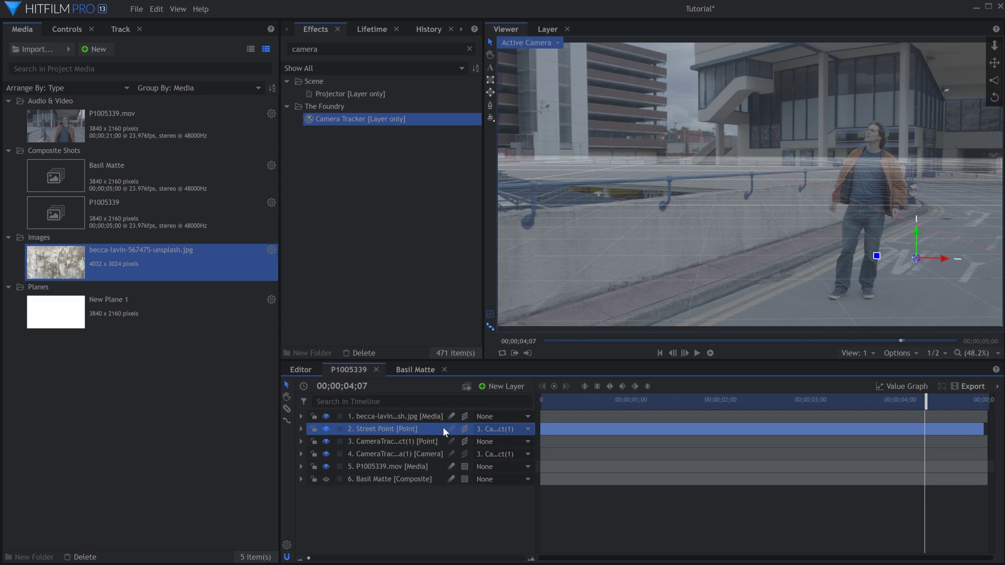
left_click(499, 417)
left_click(504, 444)
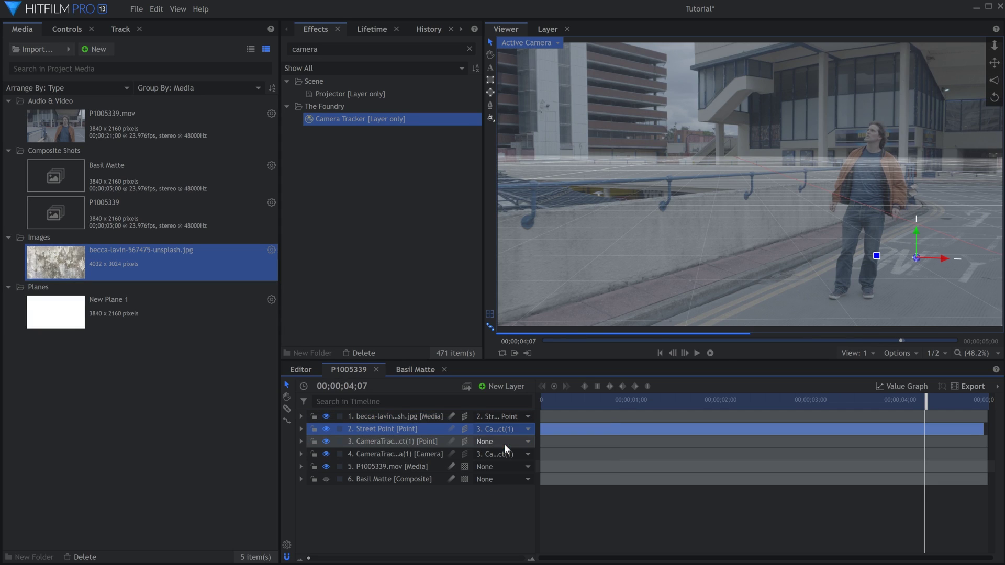
left_click(418, 417)
right_click(419, 417)
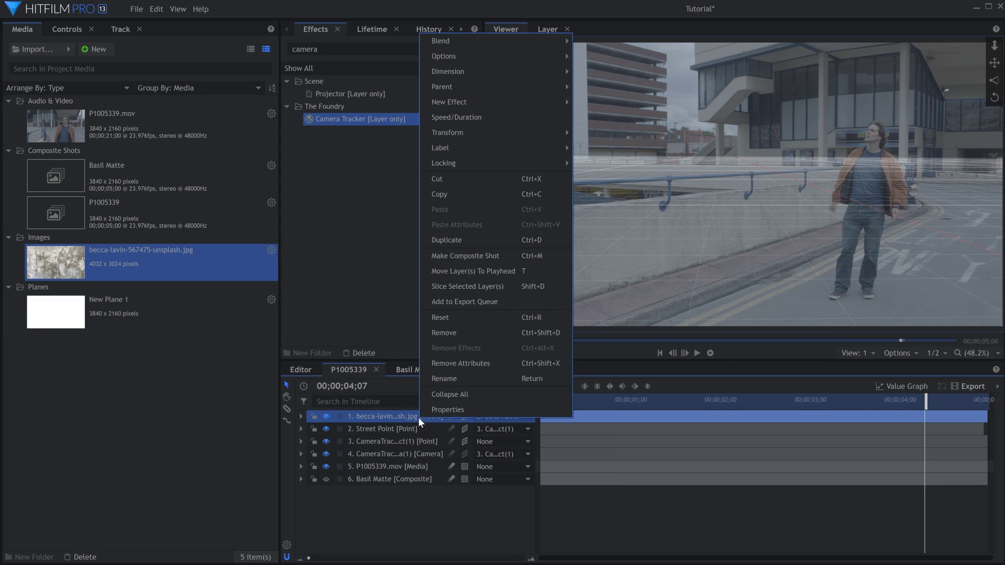
left_click(475, 319)
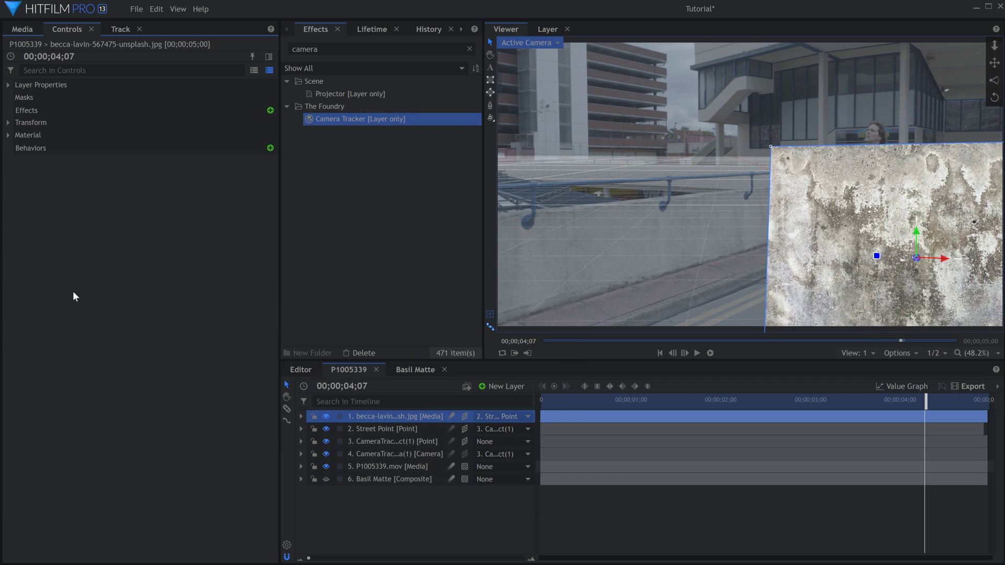
Step: Lay the concrete image flat on the road with X rotation 81°, Z rotation 101° and a scale of 6%
left_click(8, 122)
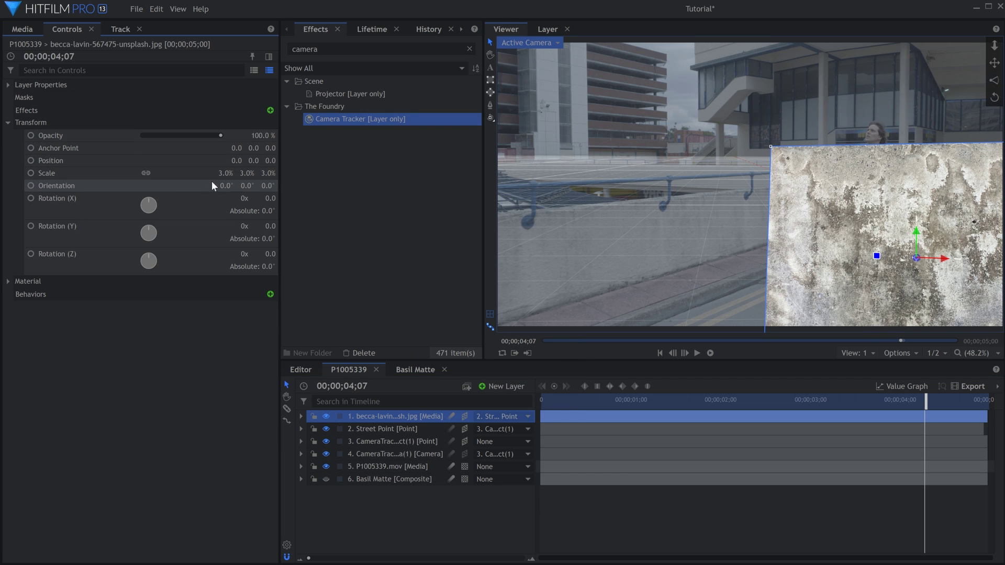
left_click(270, 199)
type("84")
key("Return")
left_click(268, 254)
type("101")
key("Return")
left_click_drag(268, 198, 263, 198)
left_click_drag(220, 173, 236, 172)
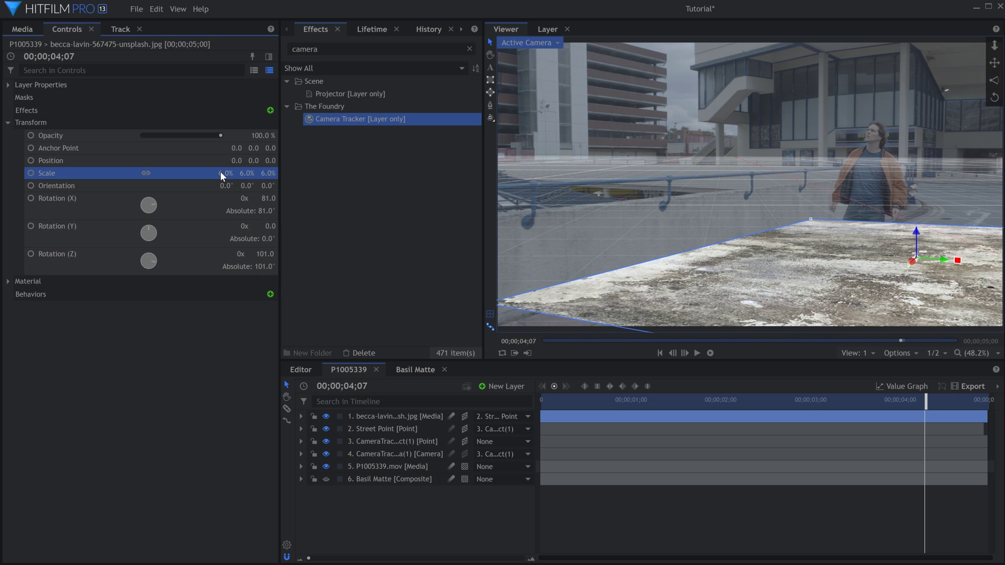
Step: Draw a rectangular mask just inside the edges of the concrete image and feather it by 272 px
left_click(547, 29)
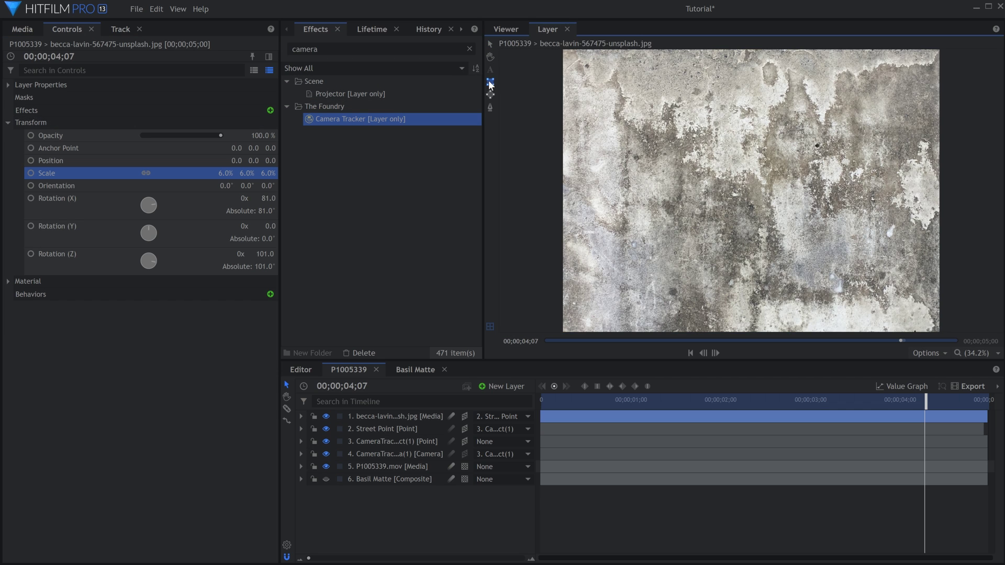
left_click(410, 419)
mouse_move(606, 81)
left_mouse_down()
mouse_move(815, 275)
mouse_move(890, 307)
left_mouse_up()
Step: Change the blend mode of the concrete image layer and play back the shot
right_click(394, 416)
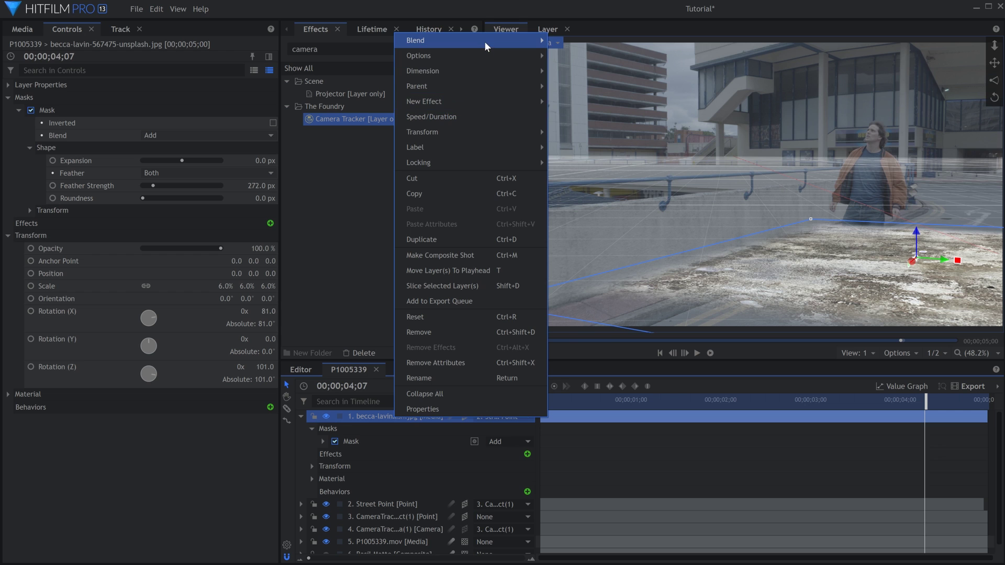
mouse_move(486, 42)
left_click(579, 256)
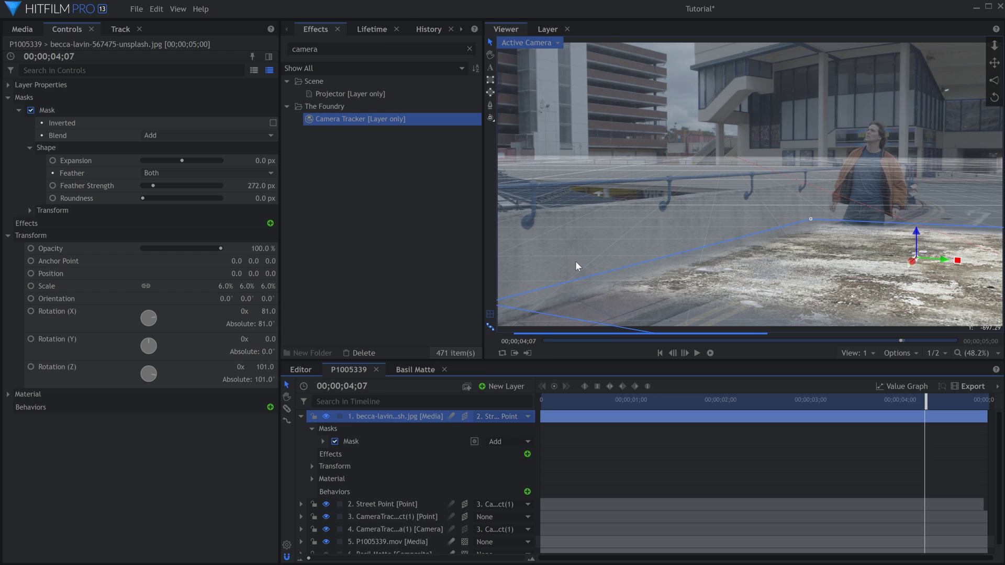
left_click(653, 497)
key("space")
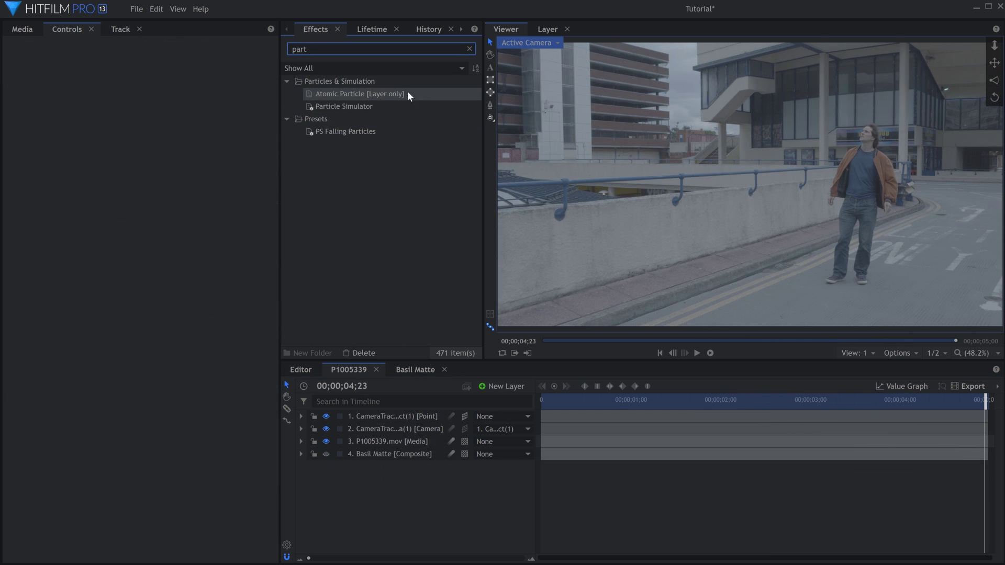
Step: Add a Particle Simulator as the top layer and set its emitter shape to Cube
left_click_drag(394, 108, 427, 412)
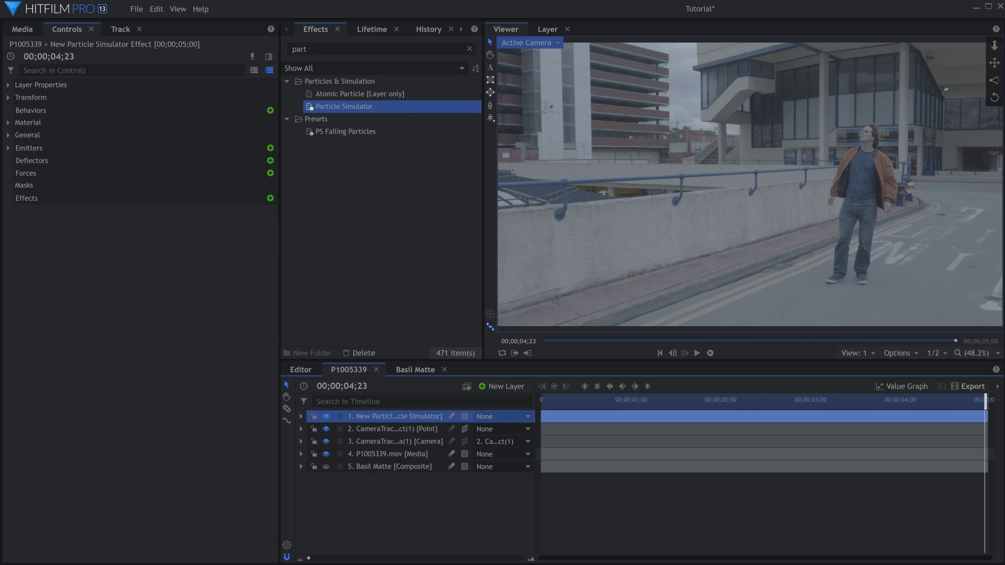
left_click(8, 147)
left_click(29, 172)
left_click(256, 172)
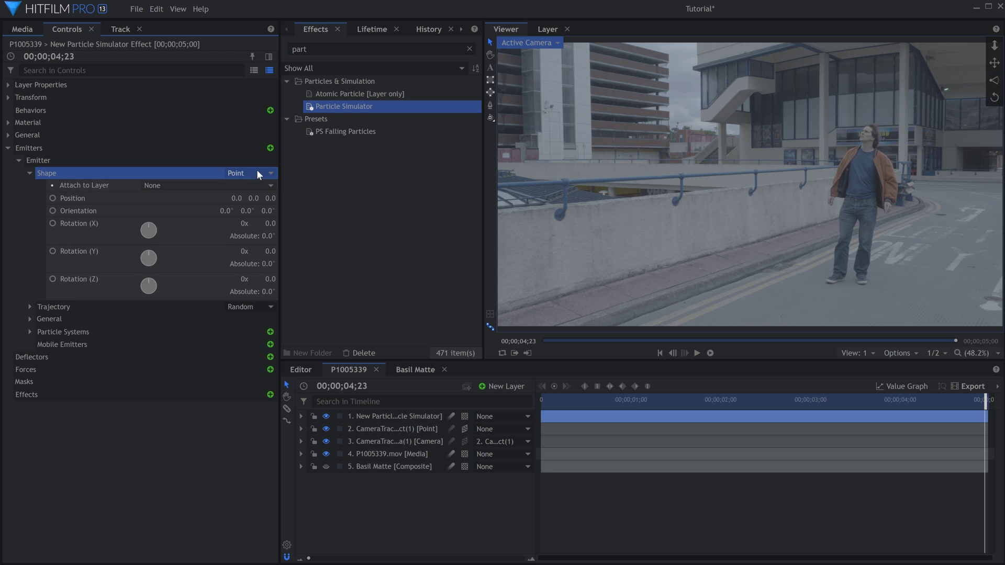
left_click(256, 247)
Step: Enlarge and rotate the cube emitter so that it surrounds the street around the man
left_click_drag(250, 319, 485, 319)
left_click_drag(266, 251, 283, 251)
left_click_drag(255, 330, 484, 341)
key("Return")
Step: Set the particles' movement life to 5 s and their movement speed to 50
left_click(131, 70)
type("life")
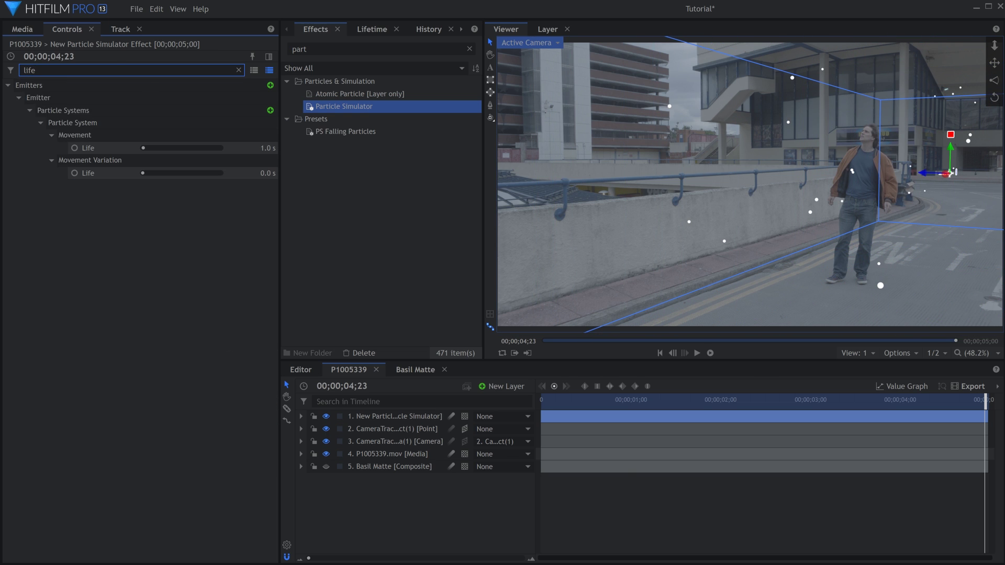
type("5")
key("Return")
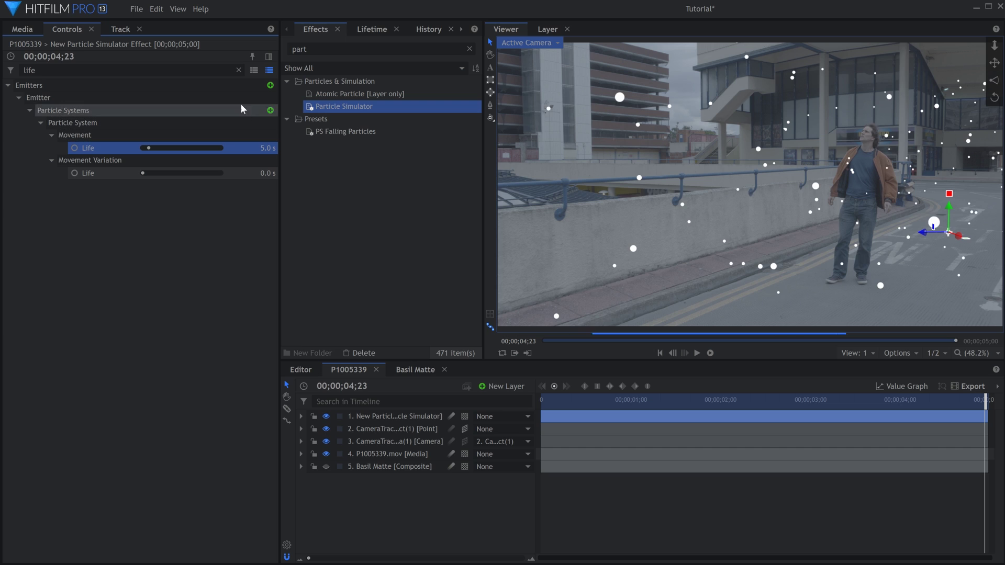
left_click(35, 70)
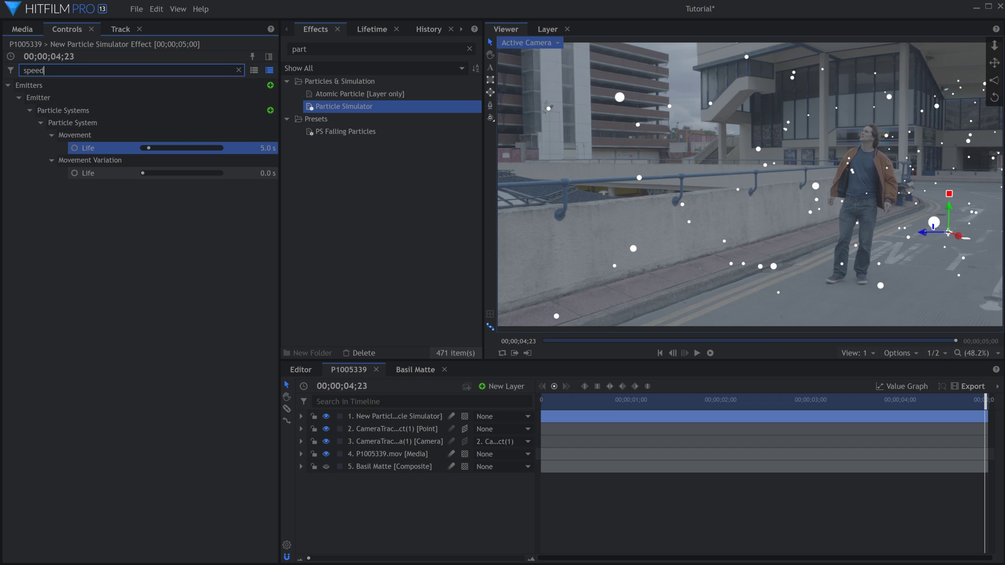
left_click(258, 144)
key("Return")
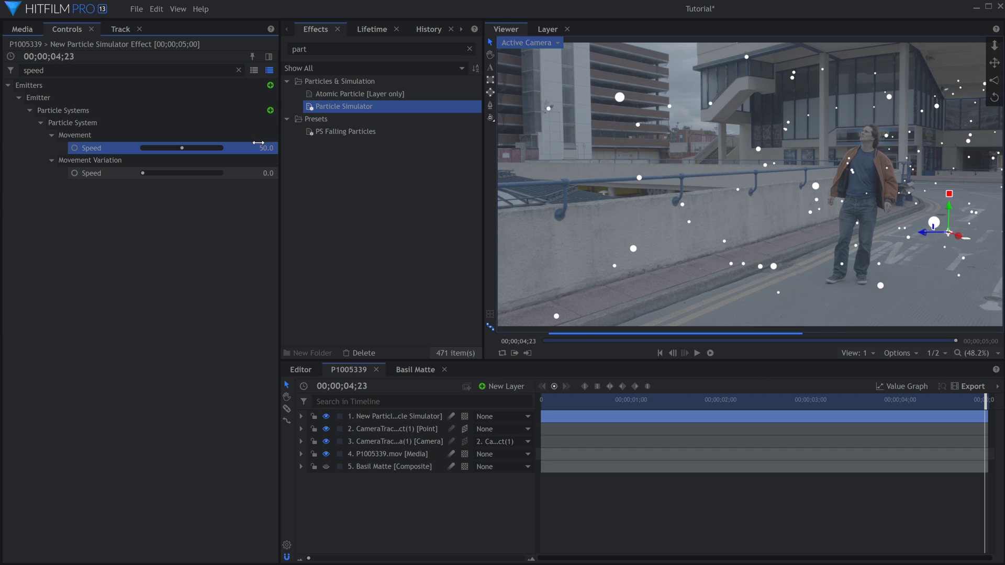
Step: Set the particle simulator's Time Shift to -10 s and clear the property search
left_click(44, 71)
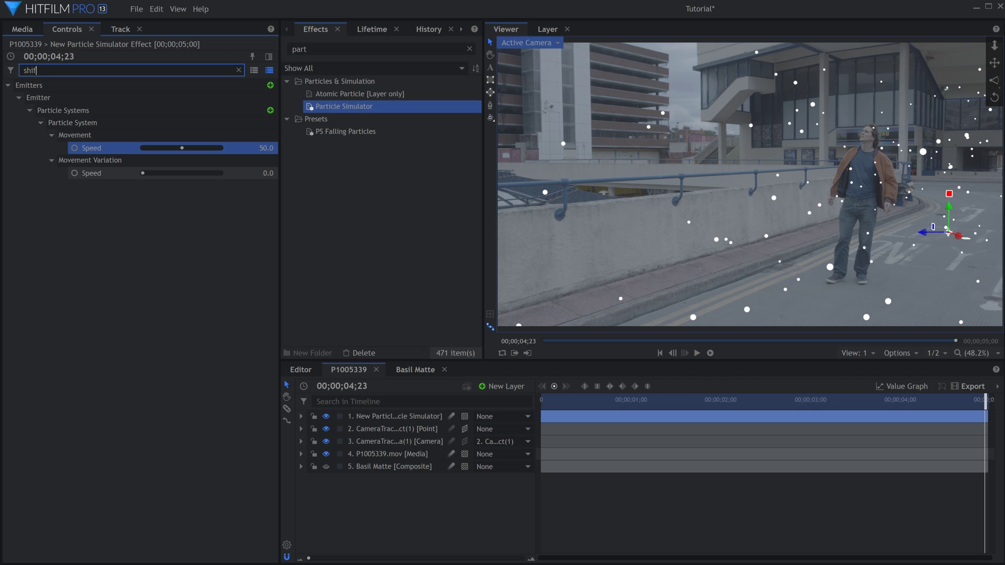
type("shift")
left_click(250, 98)
type("-10")
key("Return")
left_click(239, 71)
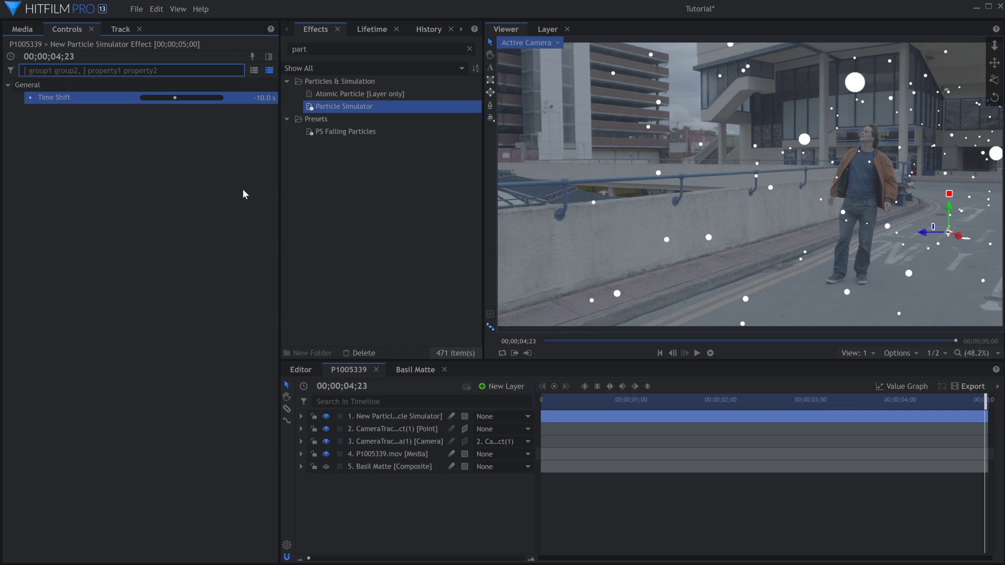
Step: Set the particle system's texture source to Built-in and its texture to Fire Ferocity 1
left_click(32, 173)
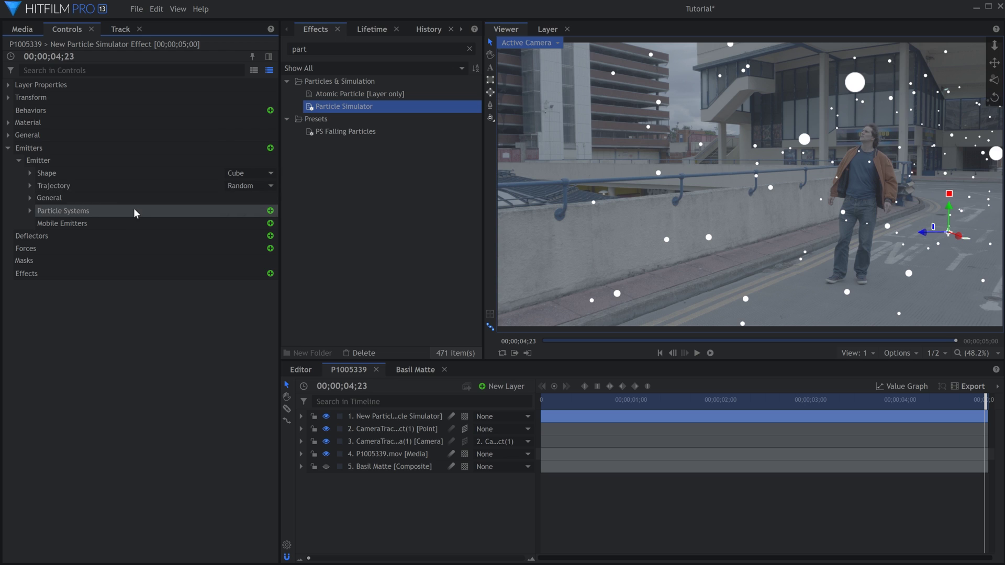
left_click(30, 210)
left_click(41, 222)
left_click(51, 248)
left_click(195, 261)
left_click(194, 302)
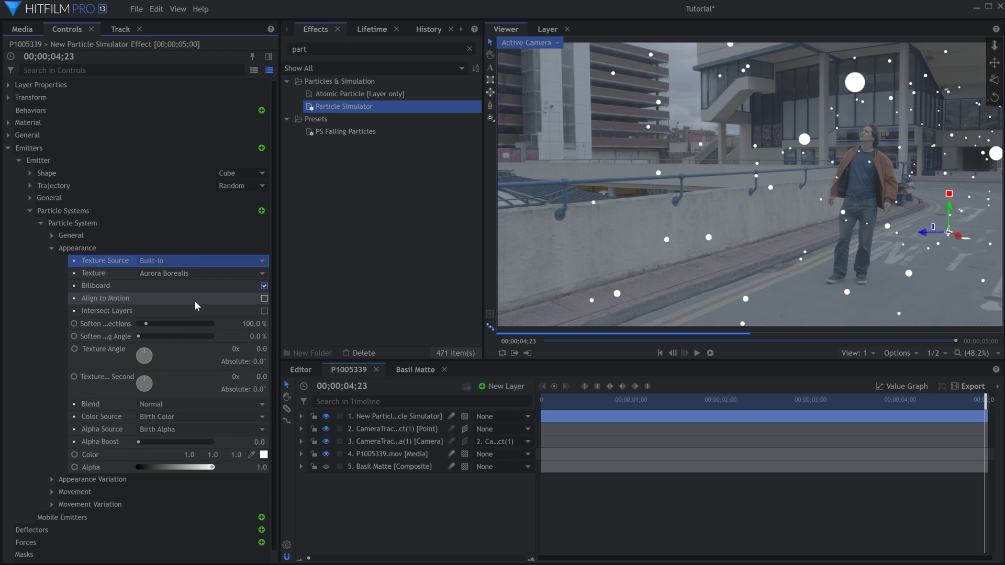
left_click(187, 275)
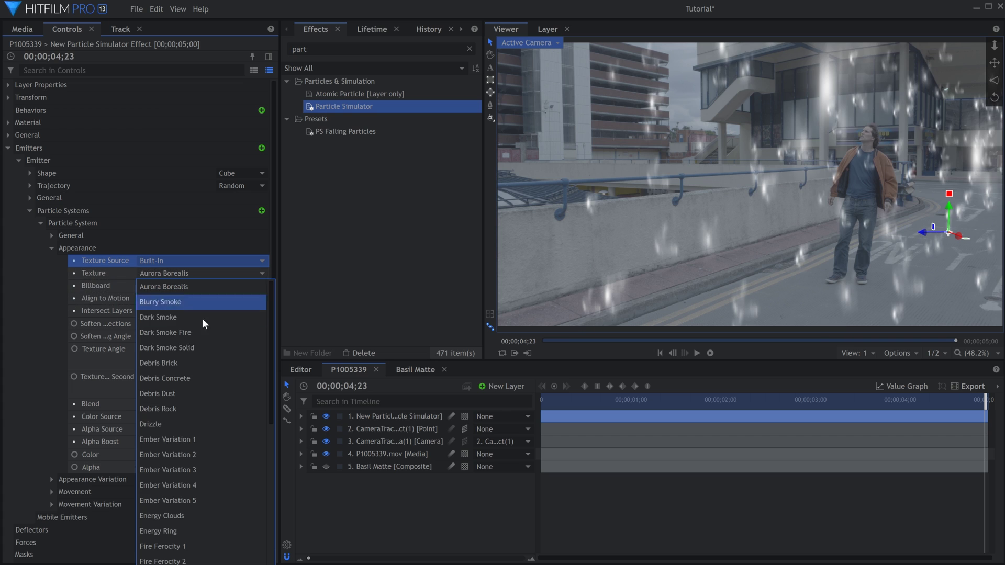
left_click(212, 546)
Step: Set the particle system's movement scale to 10%
left_click(130, 70)
type("scale")
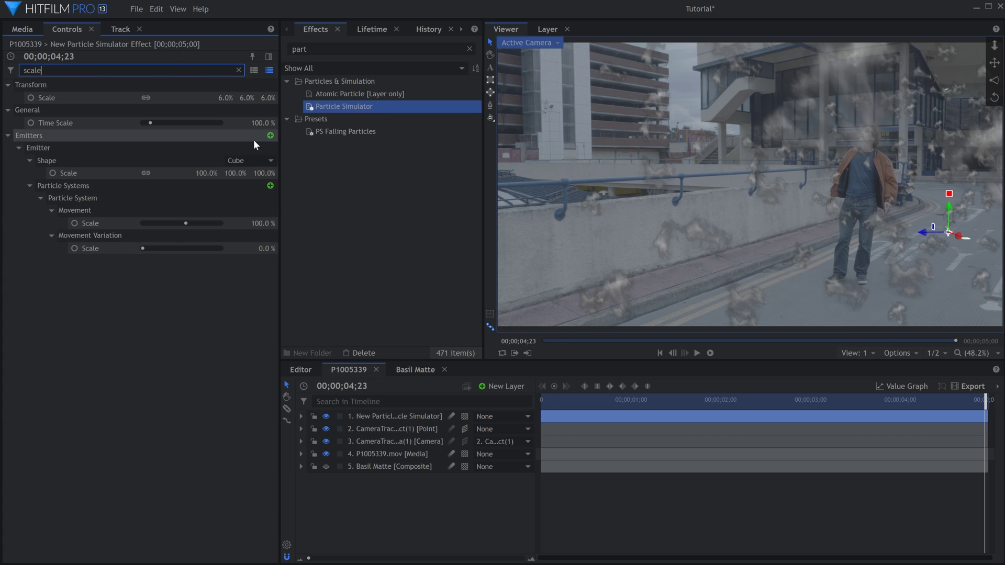
left_click(265, 223)
left_click(264, 222)
type("50")
key("Return")
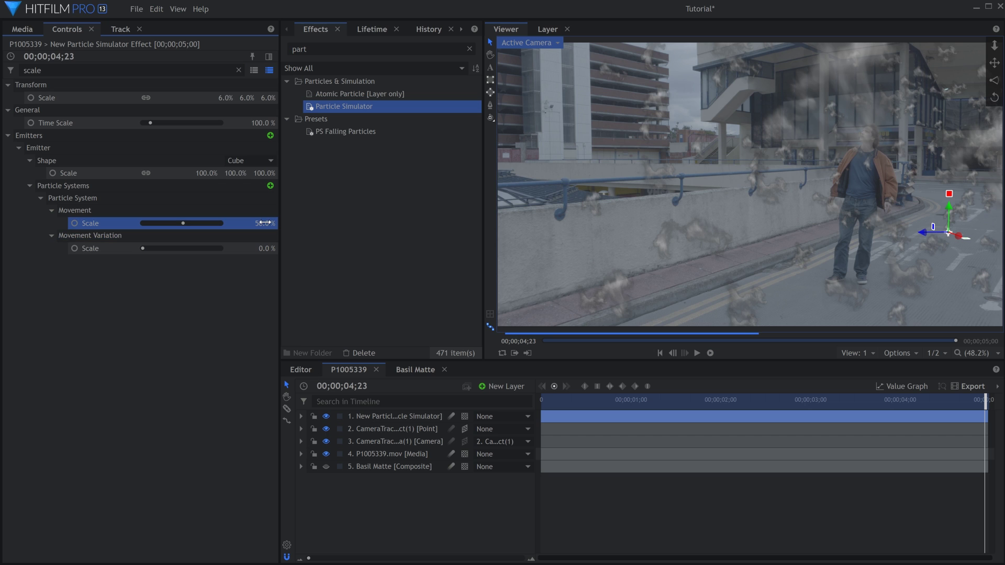
type("10")
key("Return")
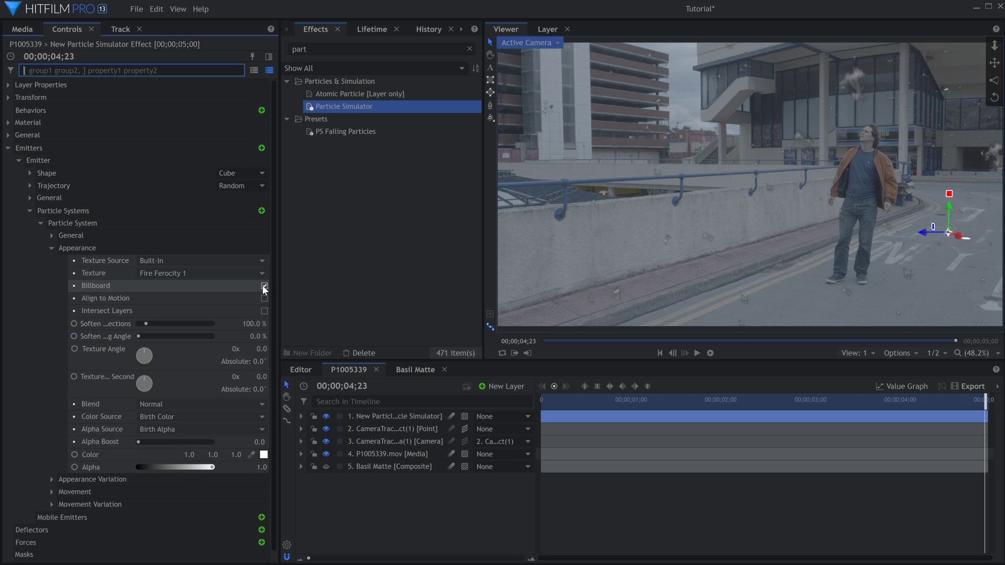
Step: Turn off Billboard and enable Align to Motion in the particle system's appearance
left_click(264, 286)
left_click(264, 299)
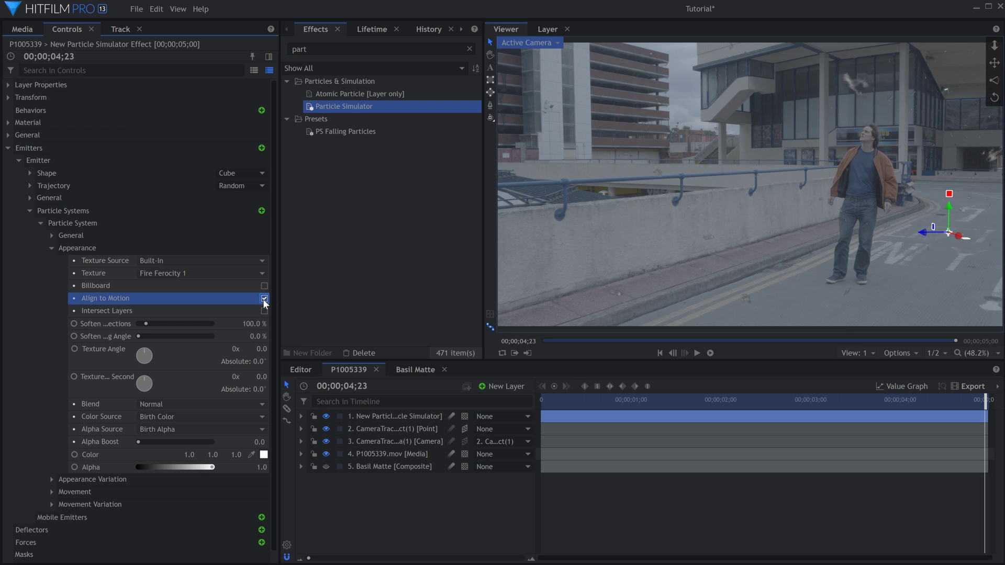
double_click(70, 248)
Step: Set the particle system's lifetime Alpha to a Gradient that is transparent at birth and death, and play back the shot
left_click(73, 223)
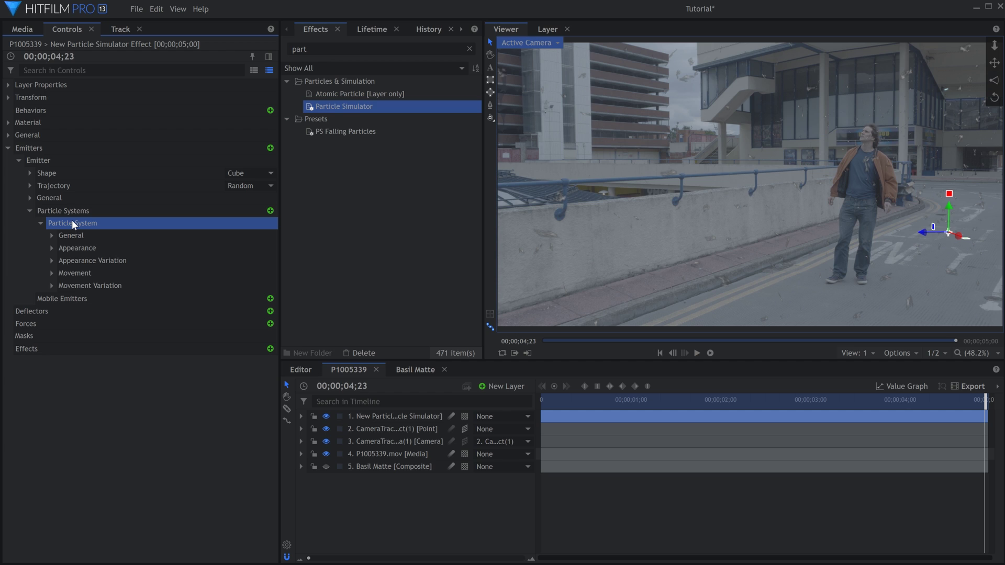
left_click(368, 31)
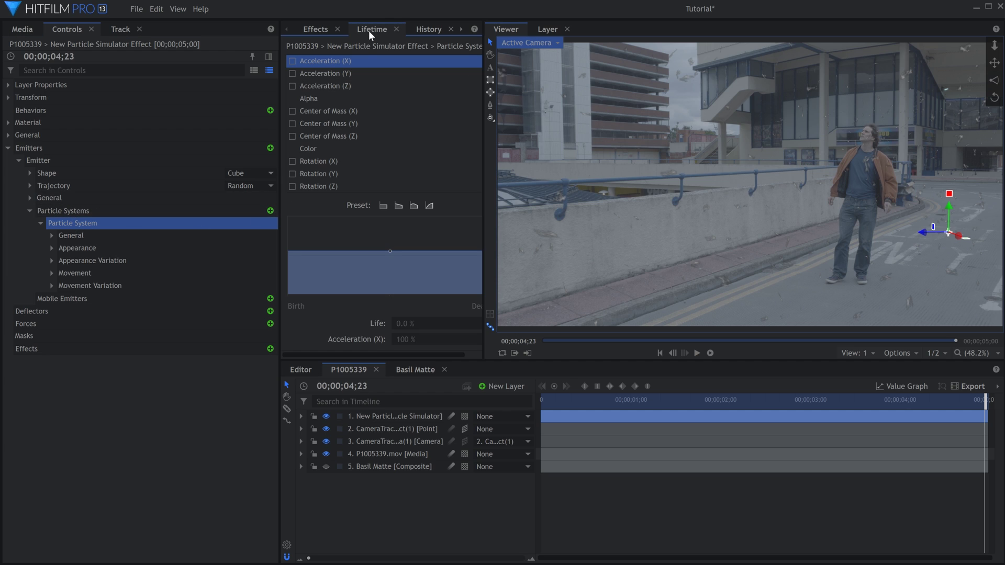
left_click(359, 98)
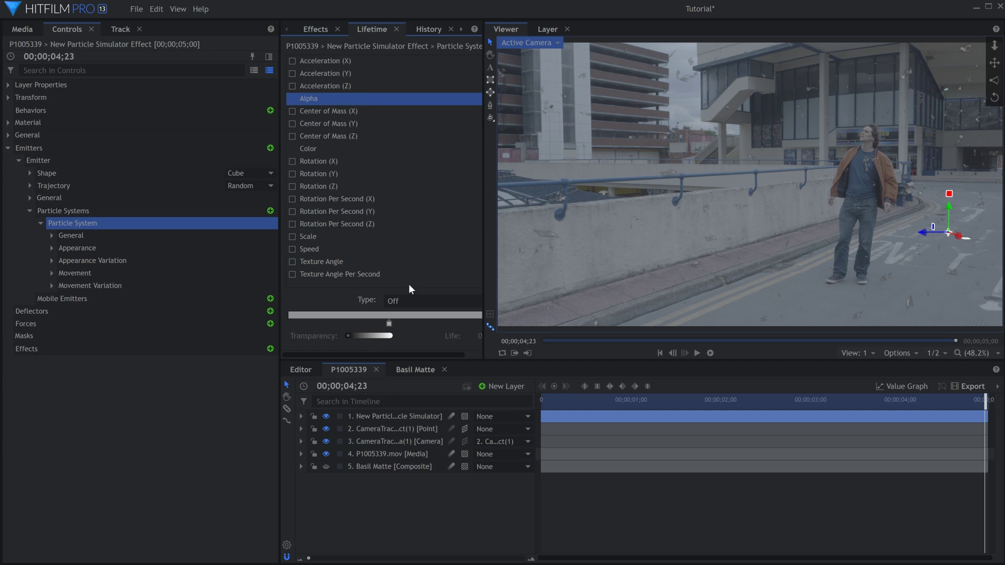
left_click(411, 301)
left_click(412, 329)
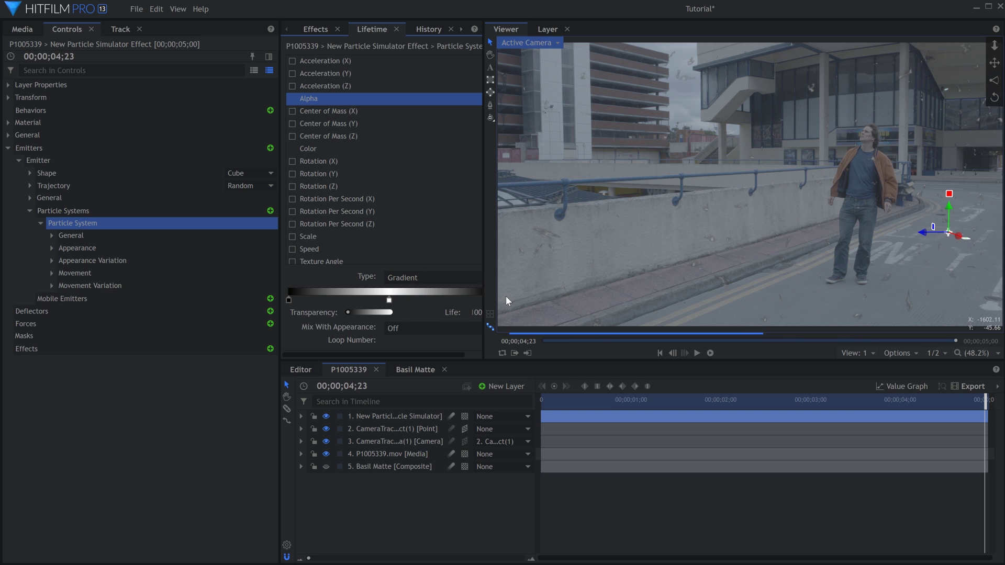
left_click(615, 400)
left_click_drag(616, 400, 508, 404)
key("space")
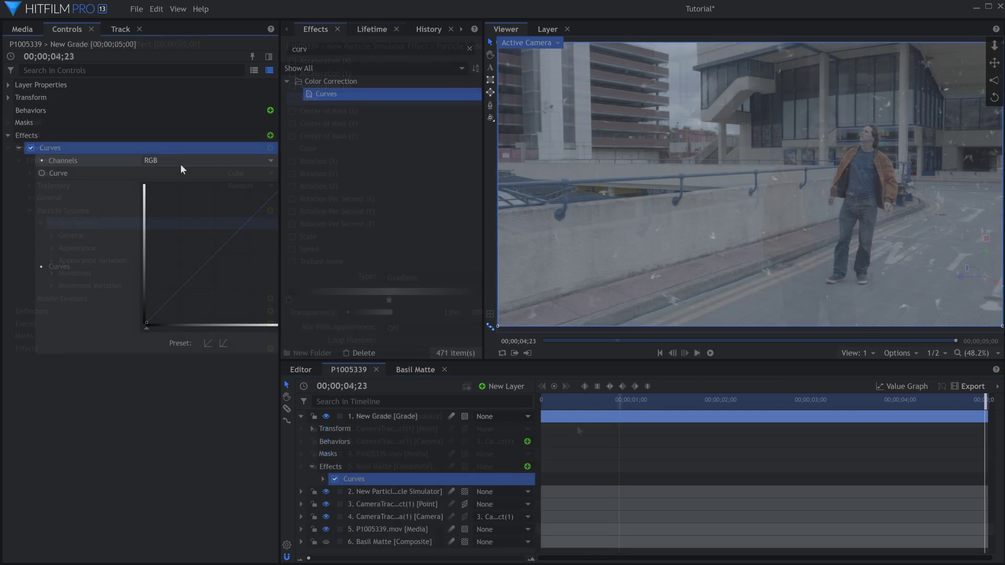
Step: In the grade layer's Curves effect, pull the lower part of the Red curve down strongly and the Green curve slightly
left_click(173, 160)
left_click(171, 191)
left_click_drag(186, 301, 199, 304)
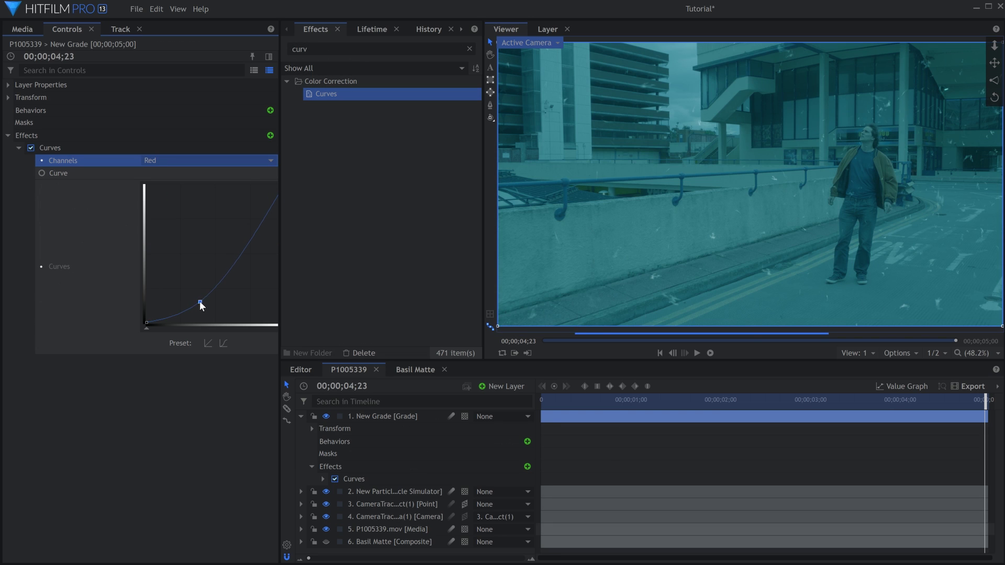
left_click(162, 160)
left_click(166, 203)
left_click_drag(179, 296, 182, 298)
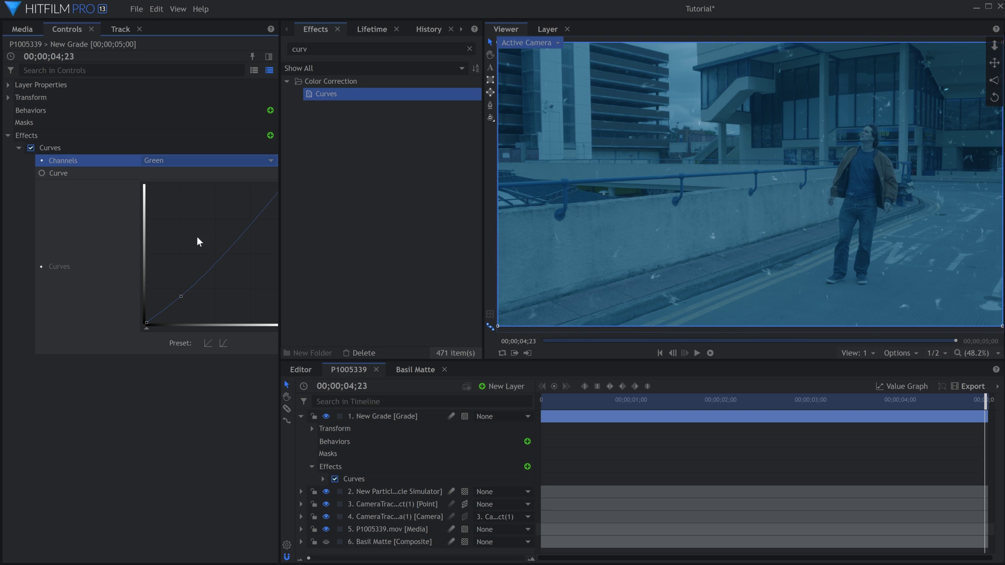
Step: Shift the black point of the RGB curve inward to darken the shadows of the graded shot
left_click(183, 160)
left_click(180, 172)
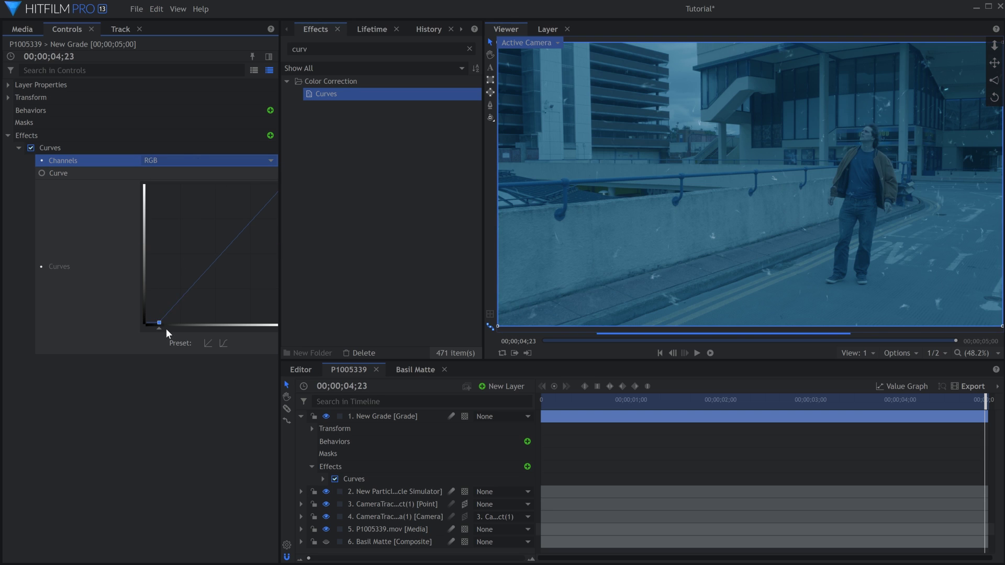
left_click_drag(166, 330, 175, 329)
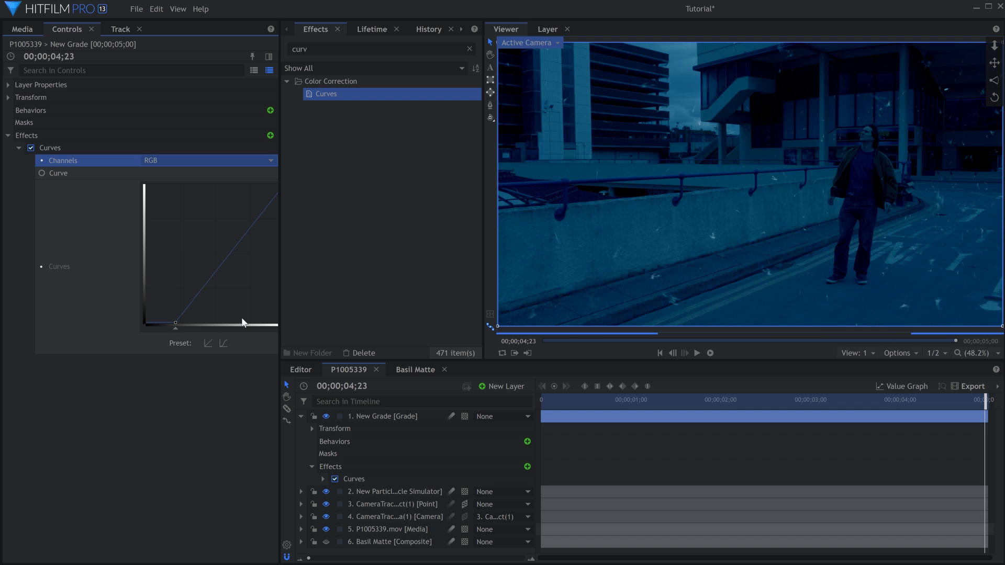
Step: Shift the white point of the RGB curve inward to brighten the highlights of the graded shot
left_click_drag(280, 320, 255, 328)
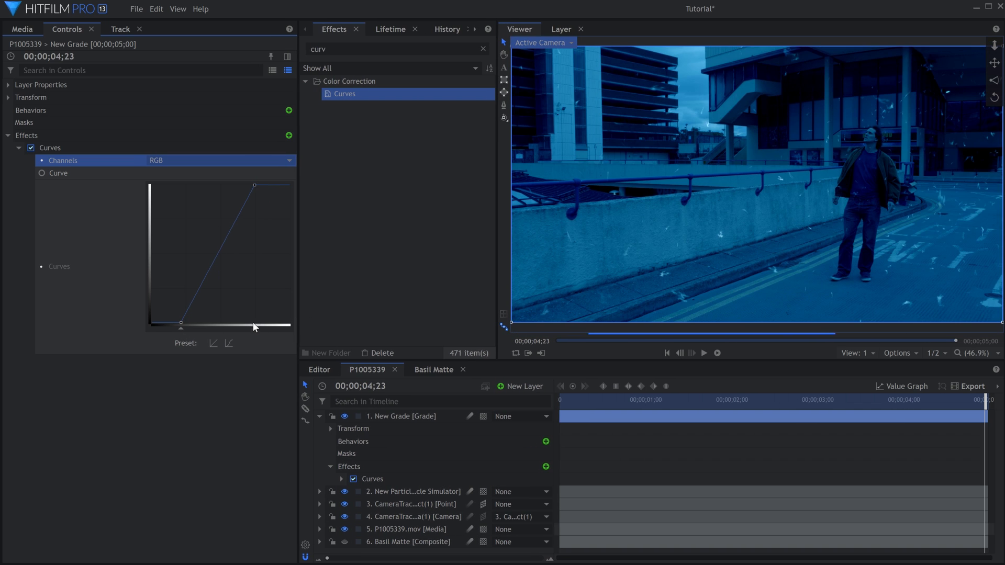
left_click(195, 299)
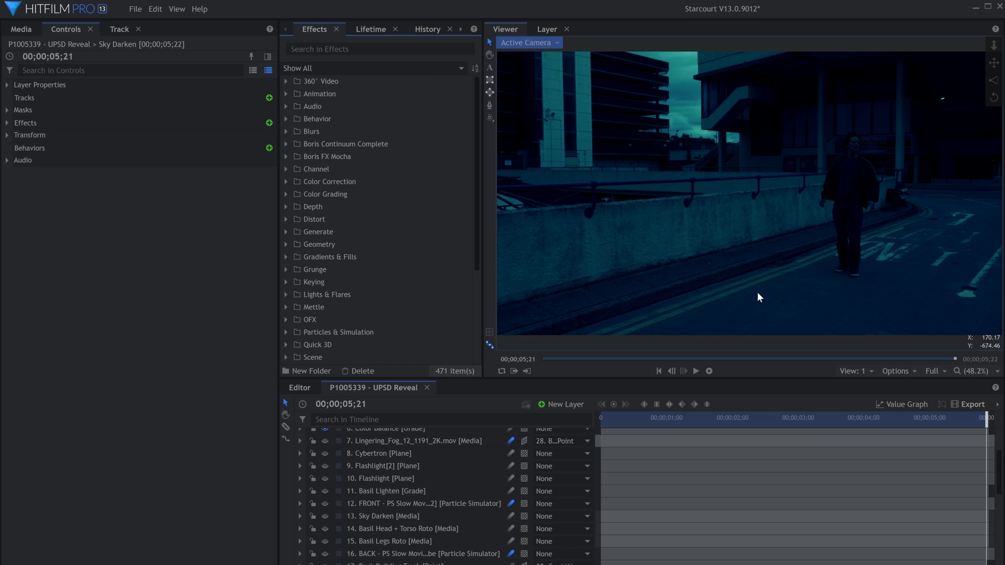
Step: Check the Sky Darken layer's blend mode and turn on the layer's visibility
left_click(374, 515)
right_click(374, 514)
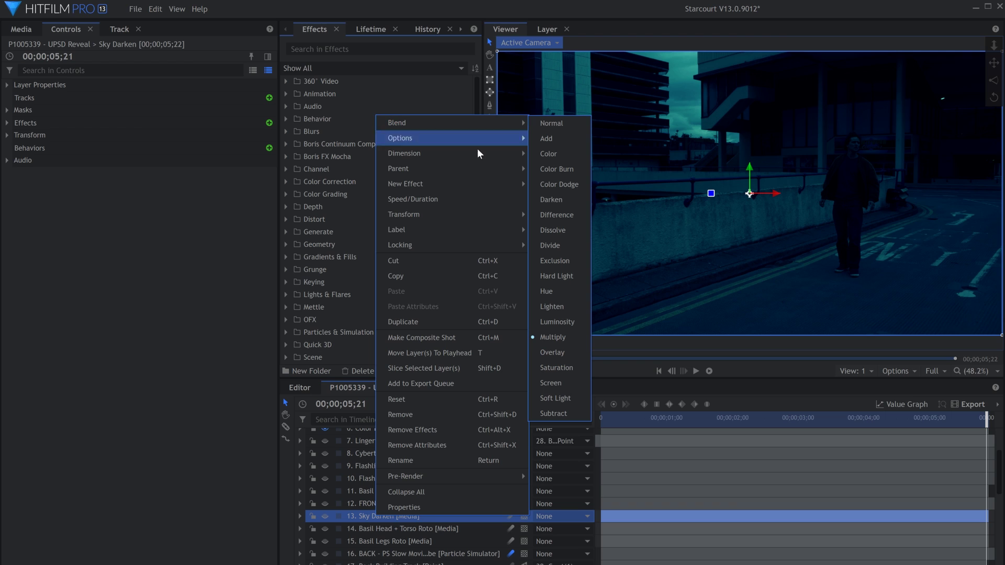
left_click(328, 513)
left_click(327, 513)
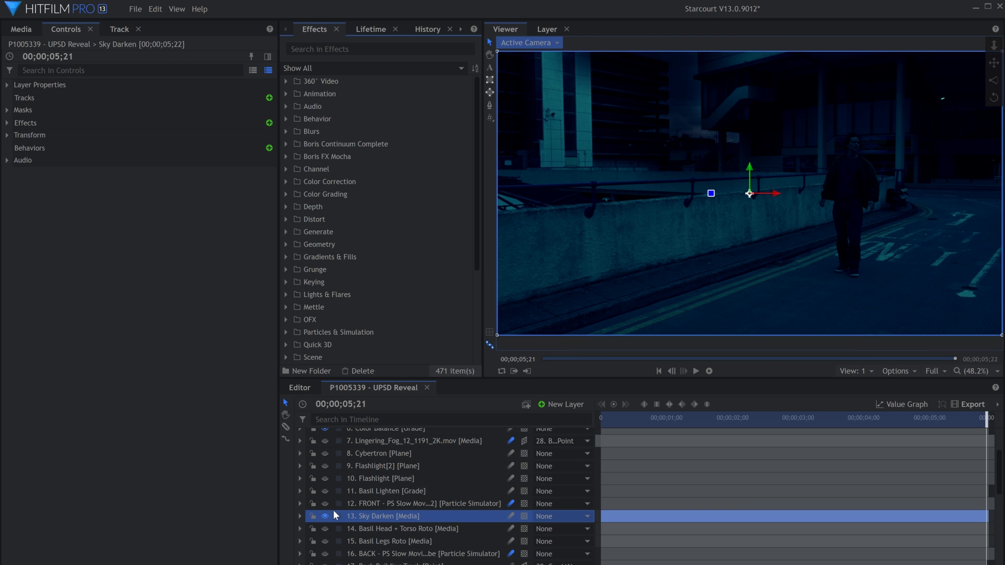
Step: Turn on the visibility of the Lighten grade layer that brightens the man, and deselect it
left_click(363, 491)
left_click(328, 491)
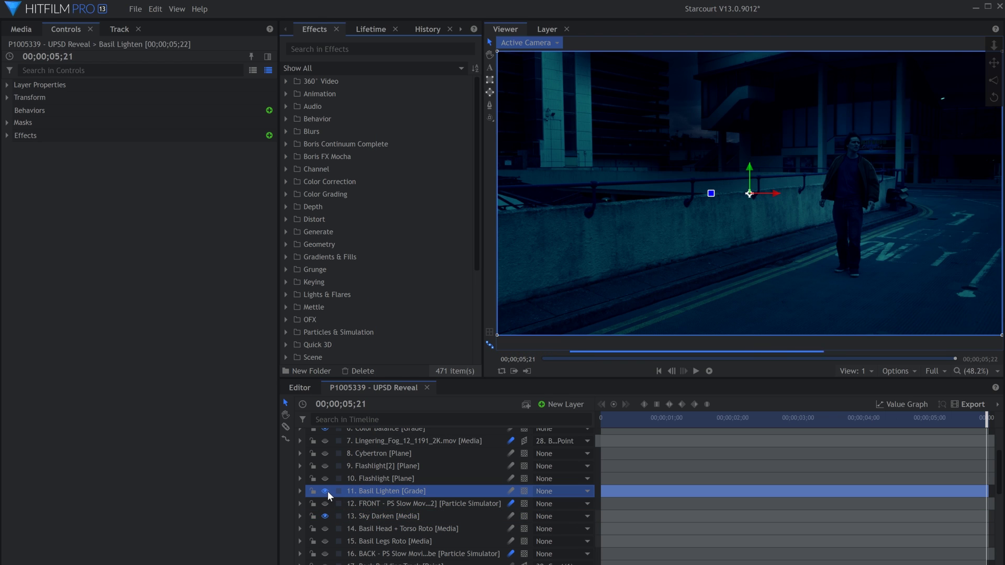
left_click(225, 497)
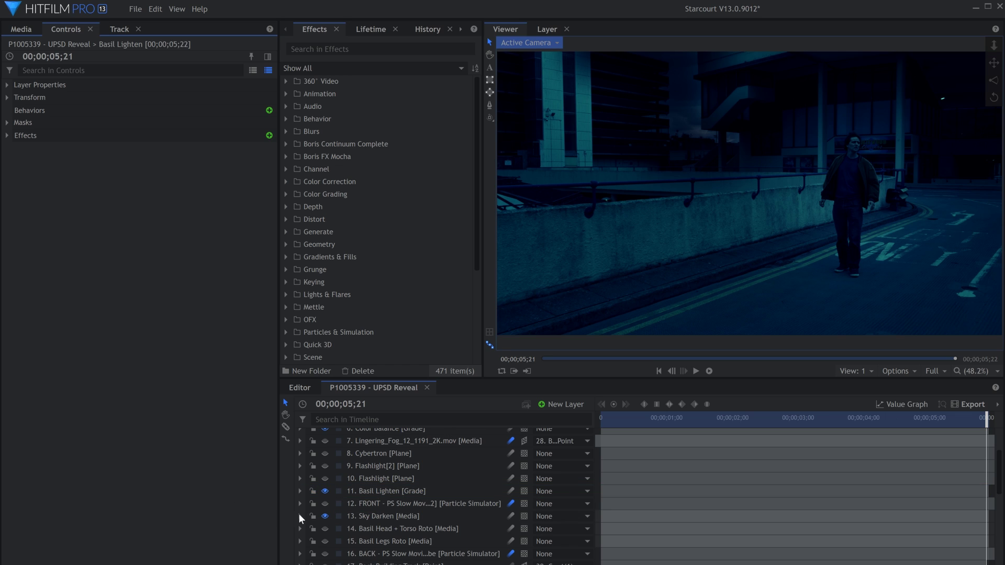
Step: Turn on the visibility of the Flashlight, Flashlight[2] and Cybertron plane layers to add the light flares
left_click(325, 478)
left_click(324, 466)
left_click(325, 454)
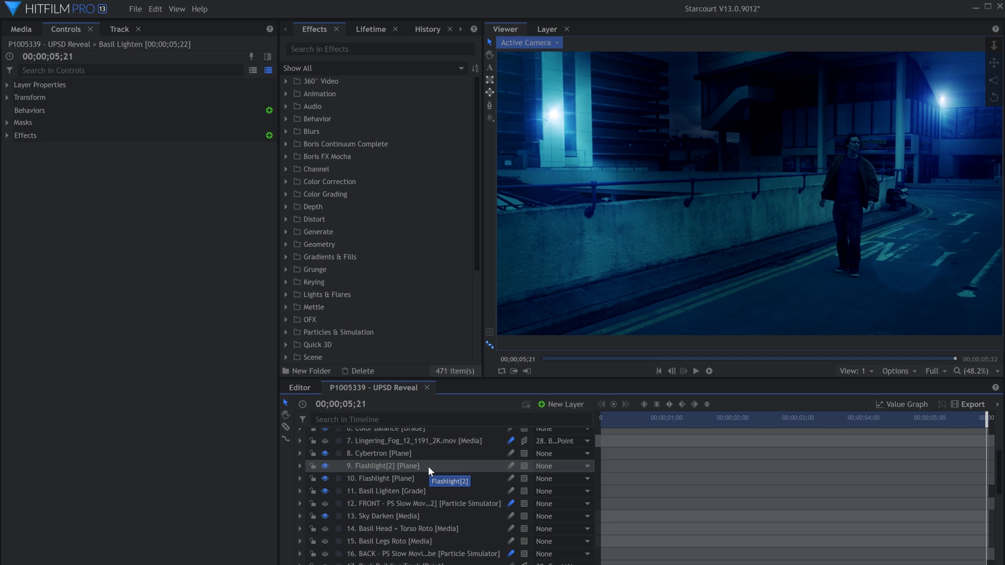